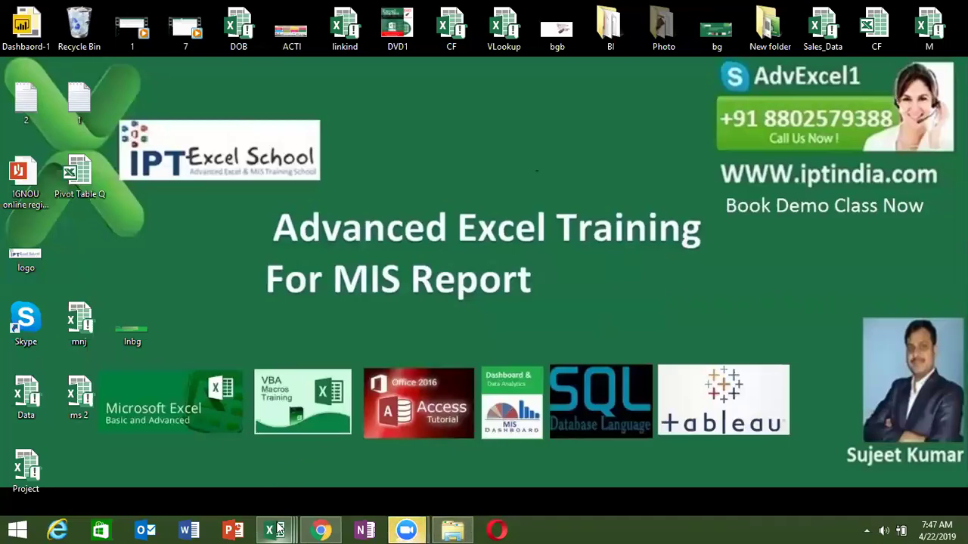
- Bring Book3 to the front and rename its Sheet1 tab to 'Data'
{"action": "mouse_move", "coordinate": [273, 530]}
{"action": "mouse_move", "coordinate": [552, 453]}
{"action": "left_click", "coordinate": [664, 466]}
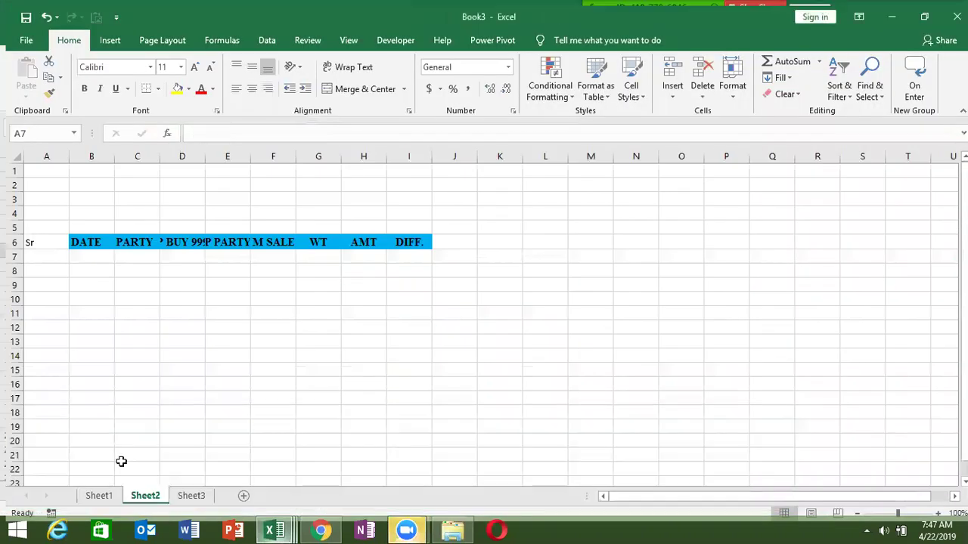
{"action": "left_click", "coordinate": [92, 490]}
{"action": "double_click", "coordinate": [92, 490]}
{"action": "type", "text": "Data"}
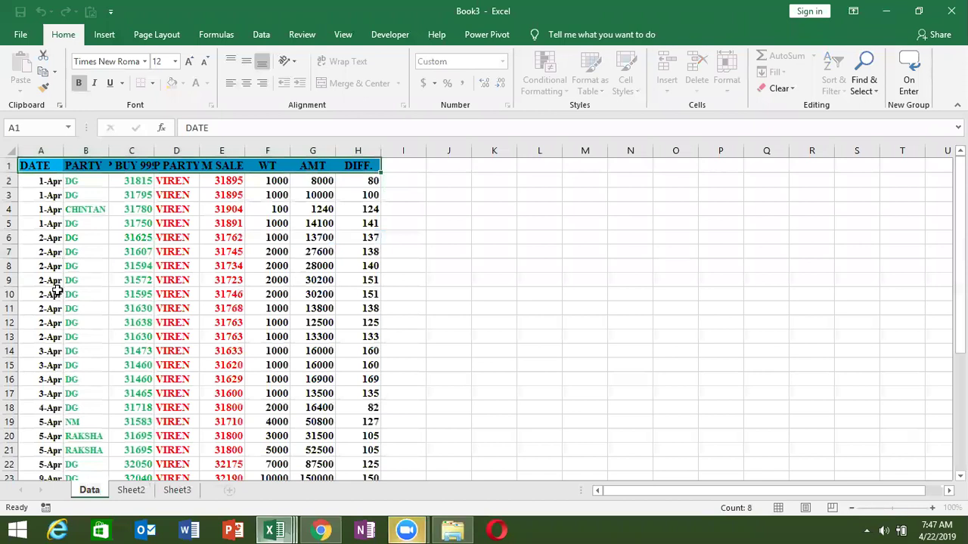
{"action": "left_click", "coordinate": [47, 181]}
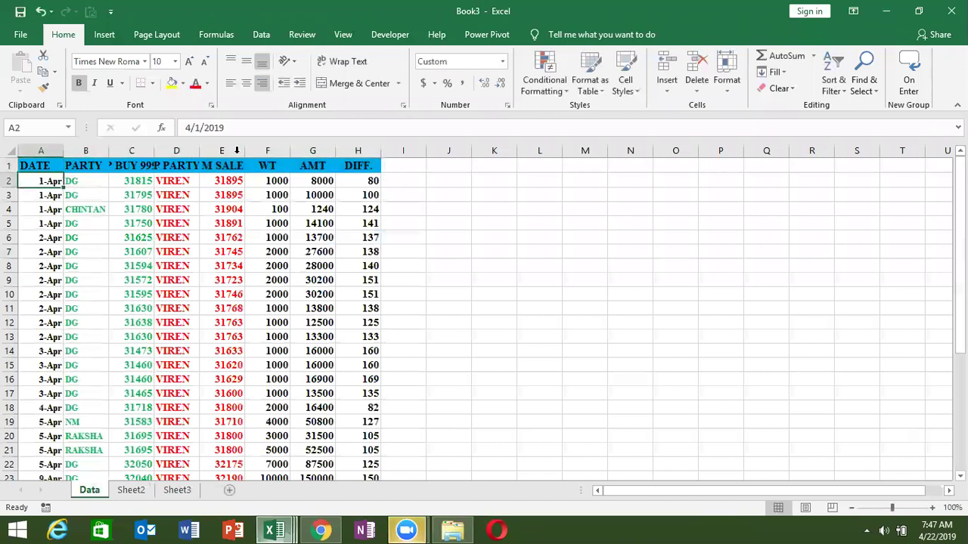
{"action": "key", "text": "Up"}
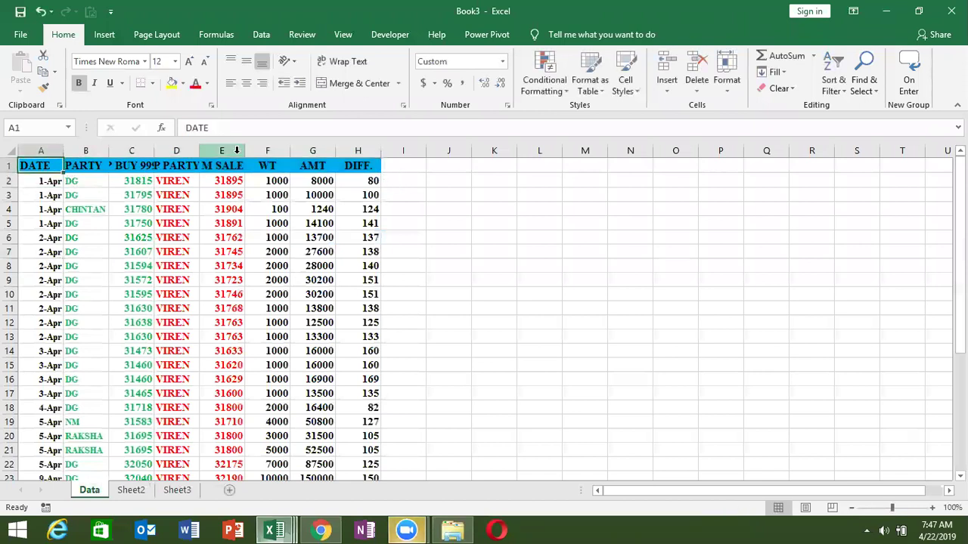
- On Sheet2, add the labels From in A2, To in C2 and Party in A4
{"action": "left_click", "coordinate": [148, 490]}
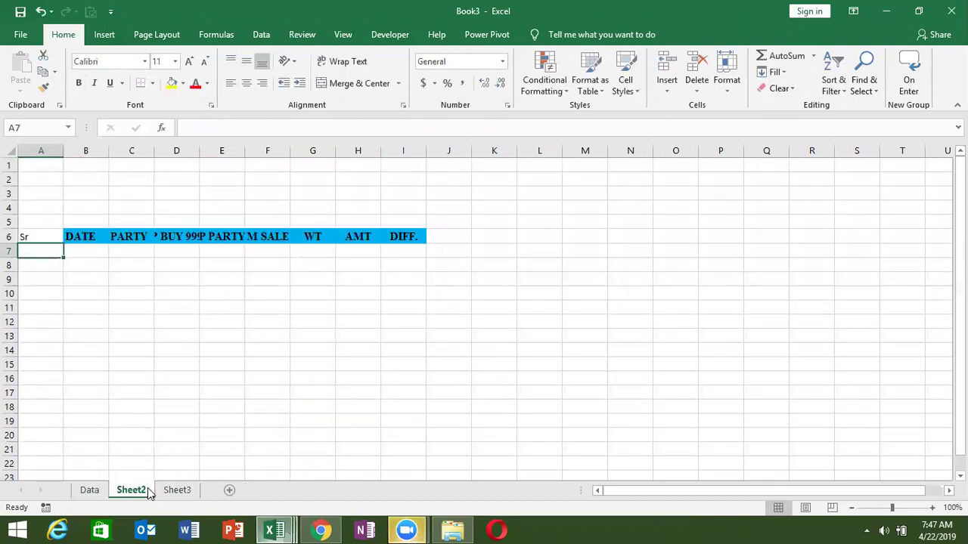
{"action": "left_click", "coordinate": [56, 187]}
{"action": "left_click", "coordinate": [57, 180]}
{"action": "type", "text": "From"}
{"action": "key", "text": "Tab"}
{"action": "key", "text": "Tab"}
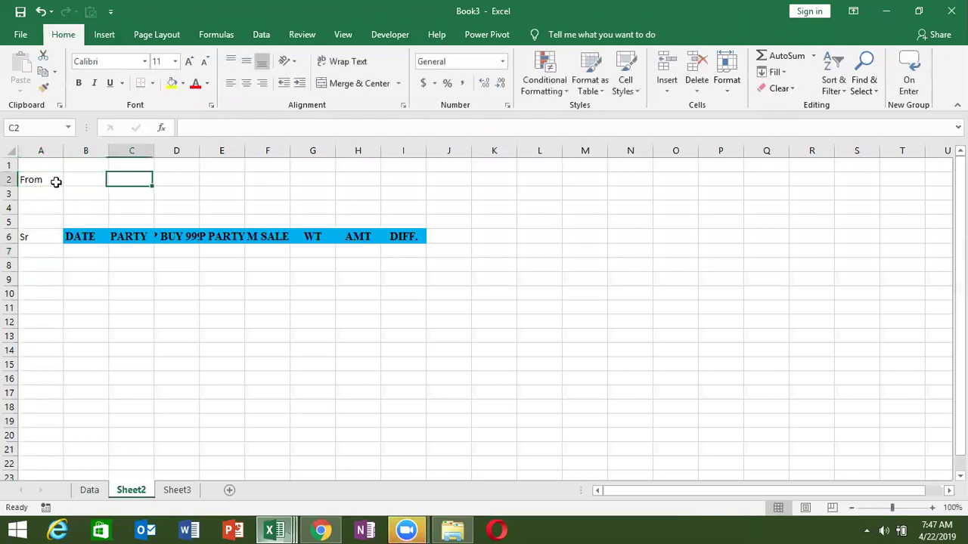
{"action": "type", "text": "To"}
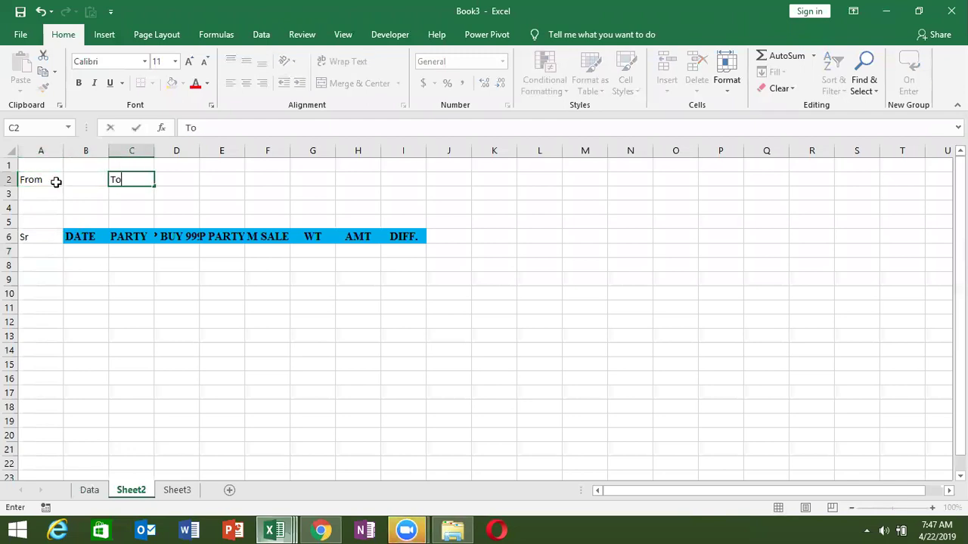
{"action": "key", "text": "Left"}
{"action": "left_click", "coordinate": [32, 208]}
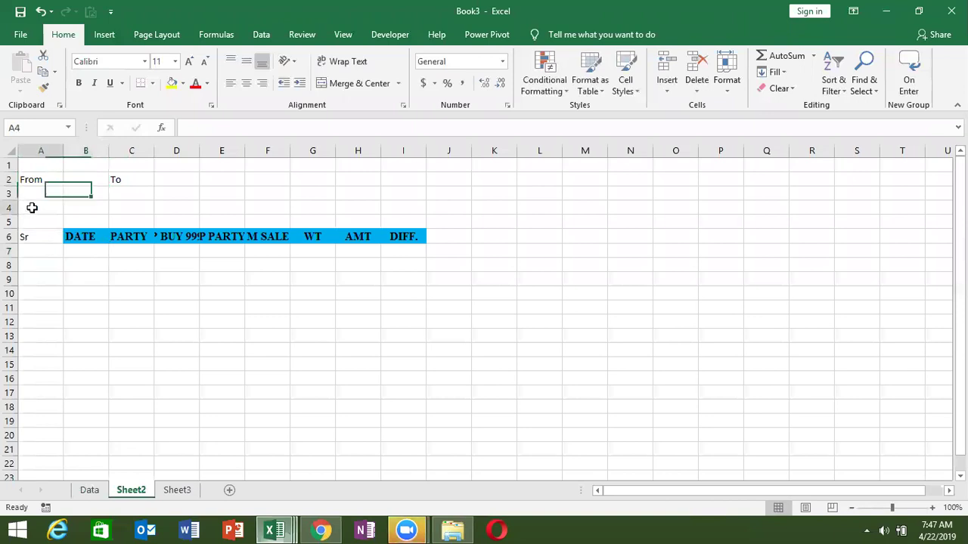
{"action": "type", "text": "Pa"}
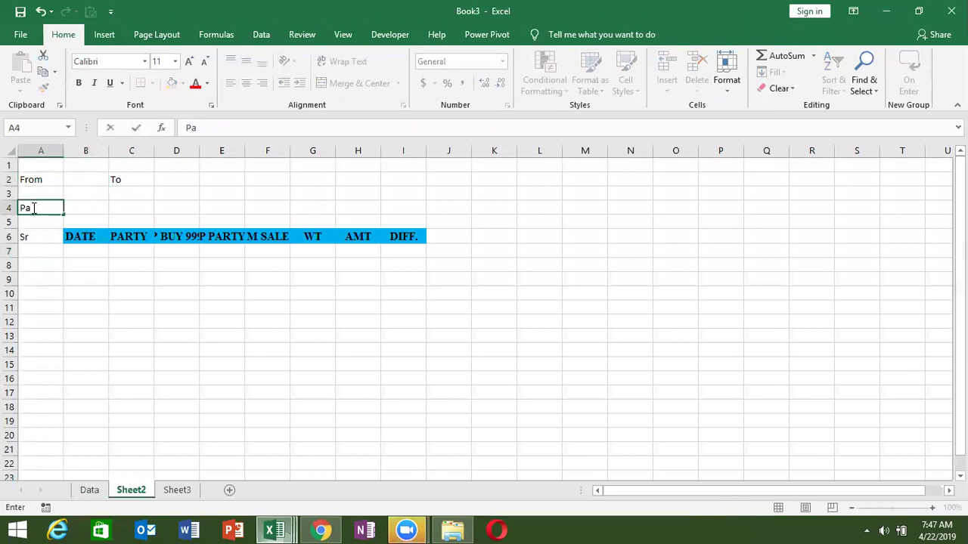
{"action": "type", "text": "rty"}
{"action": "left_click", "coordinate": [76, 205]}
- Enter 1-Apr as the From date in B2 and =B2+6 (7-Apr) in D2
{"action": "left_click", "coordinate": [85, 182]}
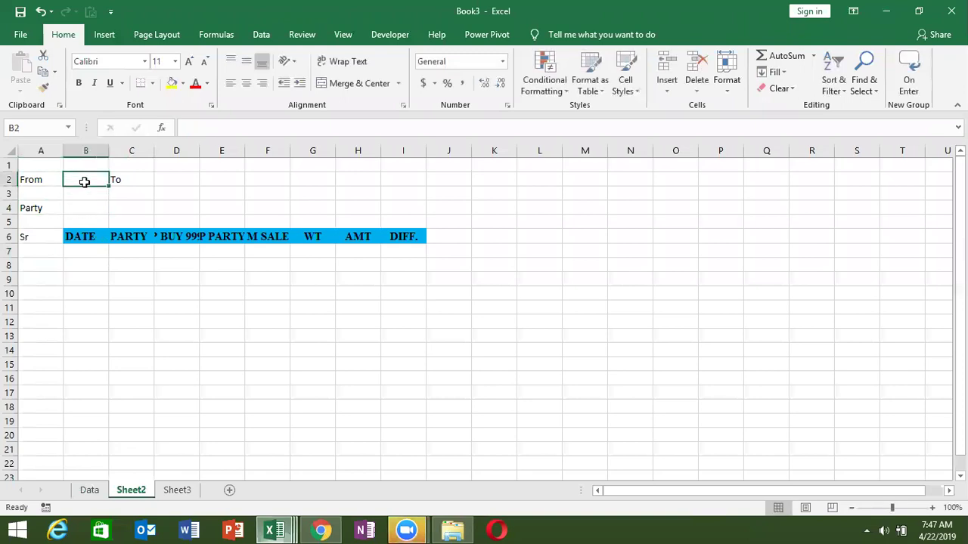
{"action": "type", "text": "4"}
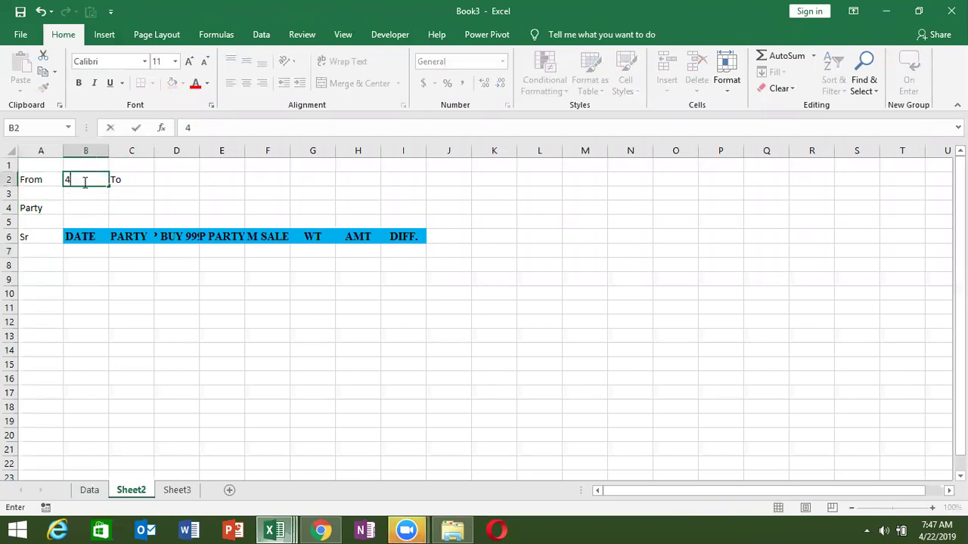
{"action": "key", "text": "Tab"}
{"action": "key", "text": "Tab"}
{"action": "type", "text": "="}
{"action": "key", "text": "Down"}
{"action": "key", "text": "Down"}
{"action": "key", "text": "Left"}
{"action": "key", "text": "Up"}
{"action": "left_click", "coordinate": [85, 182]}
{"action": "type", "text": "+6"}
{"action": "key", "text": "Return"}
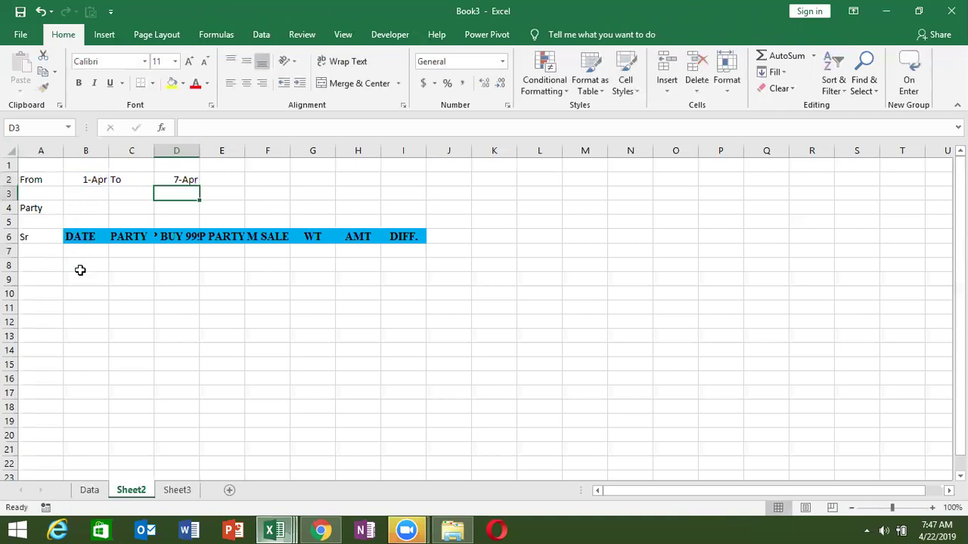
{"action": "left_click", "coordinate": [88, 490]}
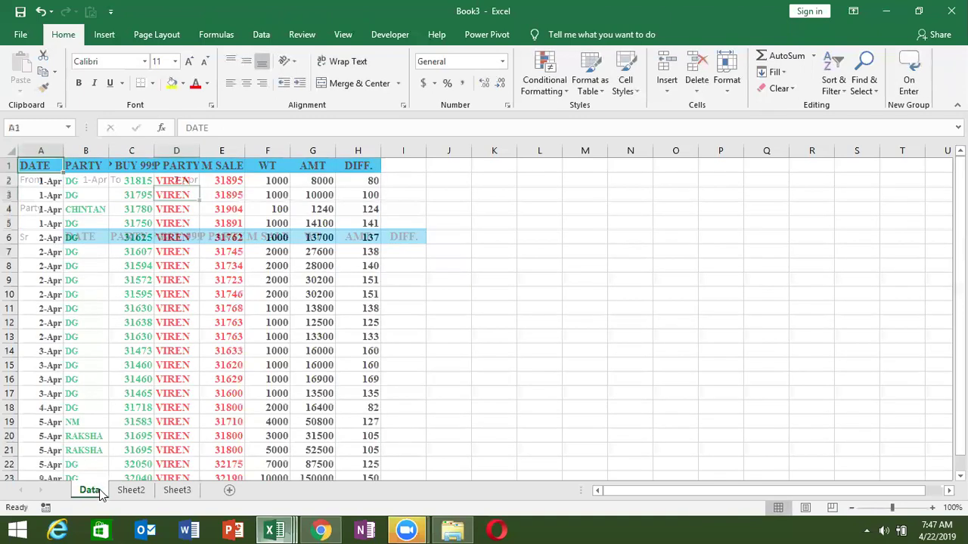
- Overwrite D2 of the P PARTY column with a new party name and copy it into D3:D4
{"action": "left_click", "coordinate": [186, 218]}
{"action": "key", "text": "ctrl+Down"}
{"action": "key", "text": "ctrl+Up"}
{"action": "key", "text": "Down"}
{"action": "key", "text": "Down"}
{"action": "key", "text": "Up"}
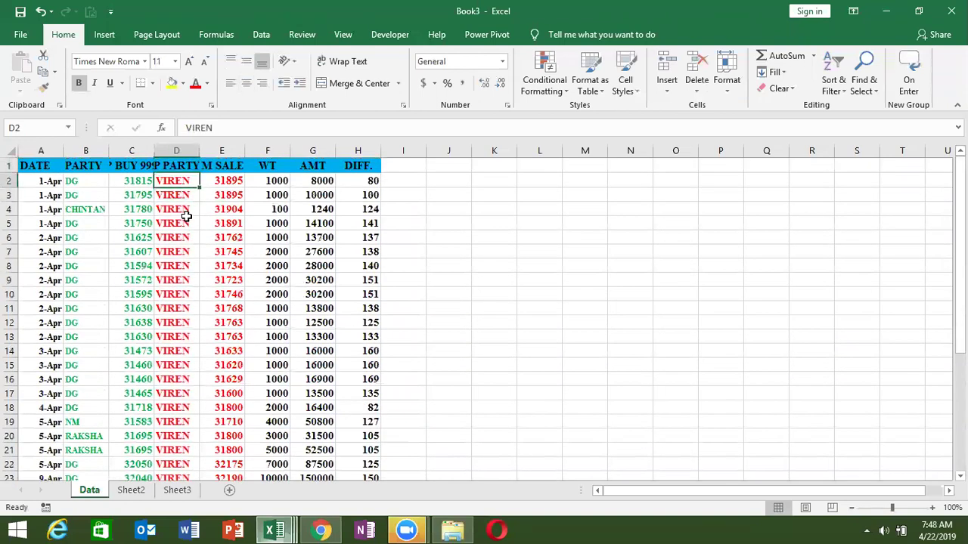
{"action": "type", "text": "Puja"}
{"action": "key", "text": "Return"}
{"action": "key", "text": "Up"}
{"action": "key", "text": "shift+Down"}
{"action": "key", "text": "shift+Down"}
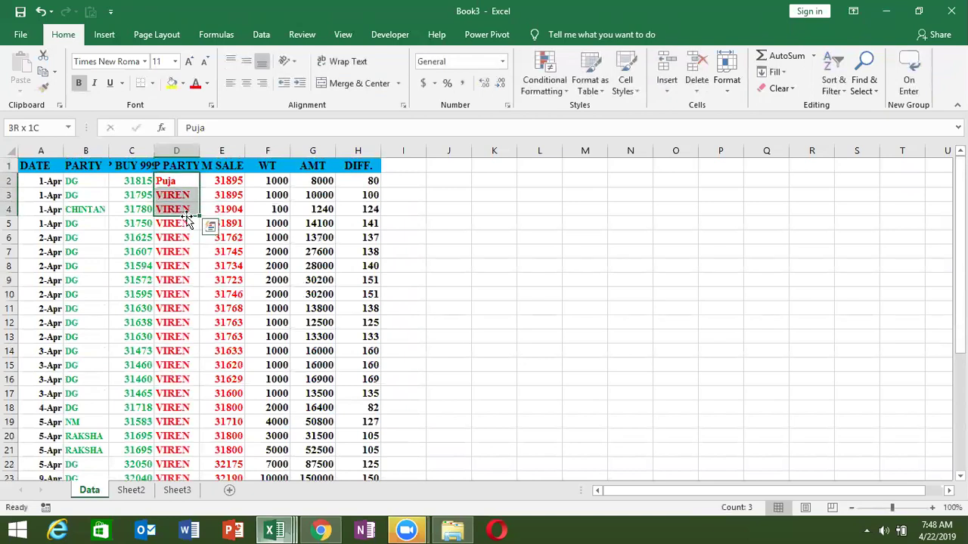
{"action": "key", "text": "ctrl+d"}
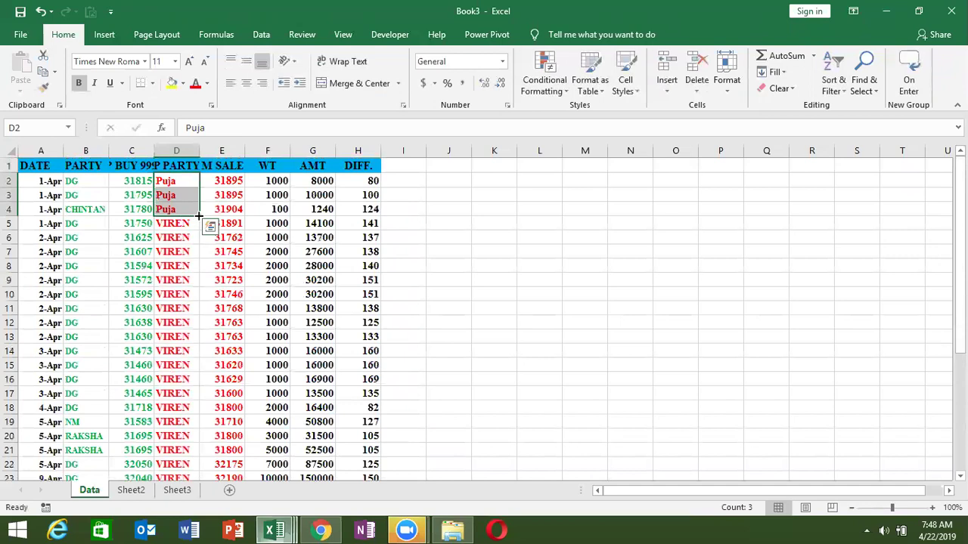
- Fill the rest of the P PARTY column with a repeating series of party names
{"action": "double_click", "coordinate": [199, 217]}
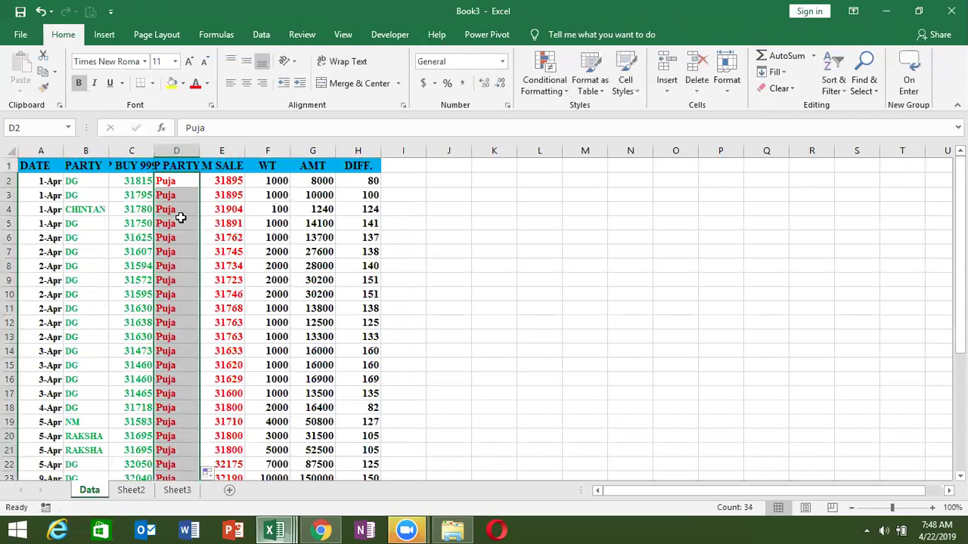
{"action": "left_click", "coordinate": [181, 221]}
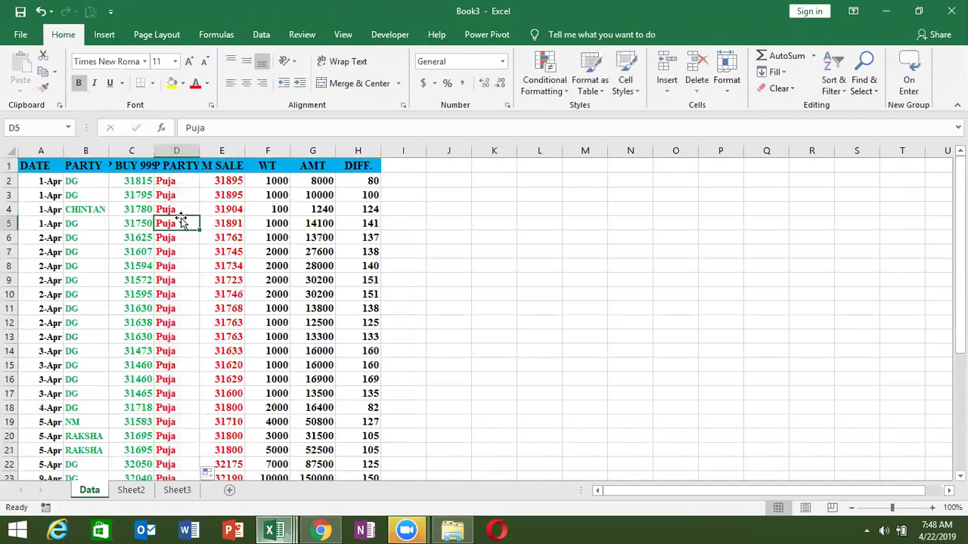
{"action": "double_click", "coordinate": [199, 230]}
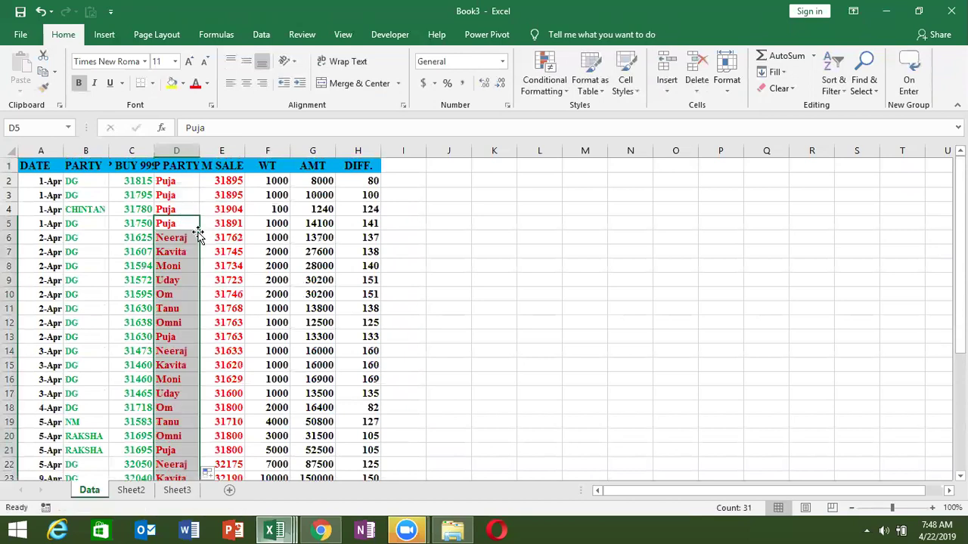
{"action": "left_click", "coordinate": [189, 238]}
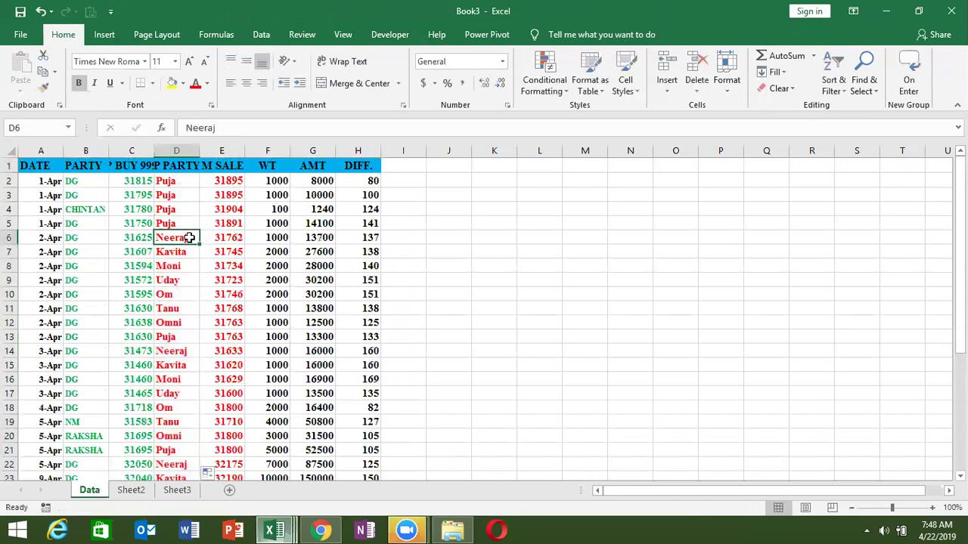
{"action": "key", "text": "ctrl+Down"}
{"action": "key", "text": "ctrl+Up"}
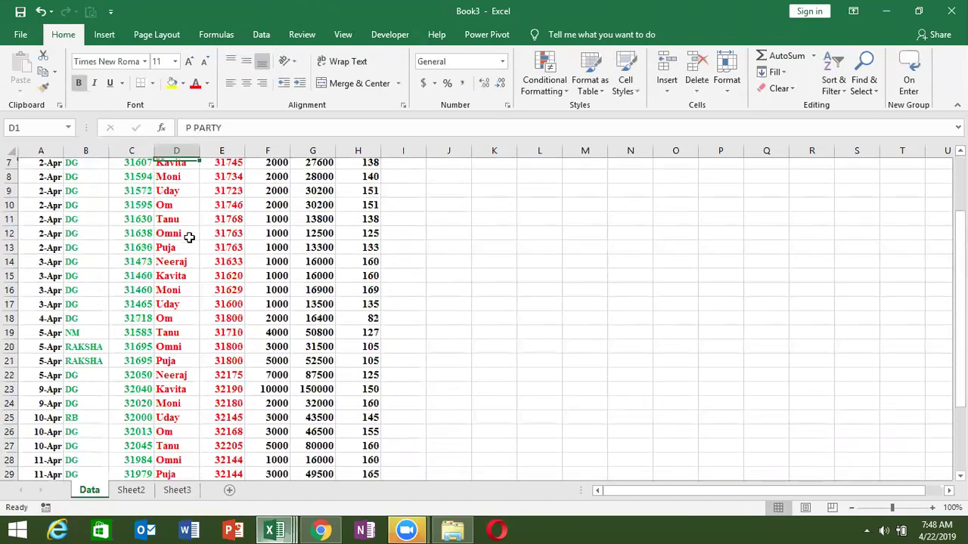
- Enter a party name in Sheet2's Party cell B4
{"action": "left_click", "coordinate": [131, 490]}
{"action": "left_click", "coordinate": [86, 207]}
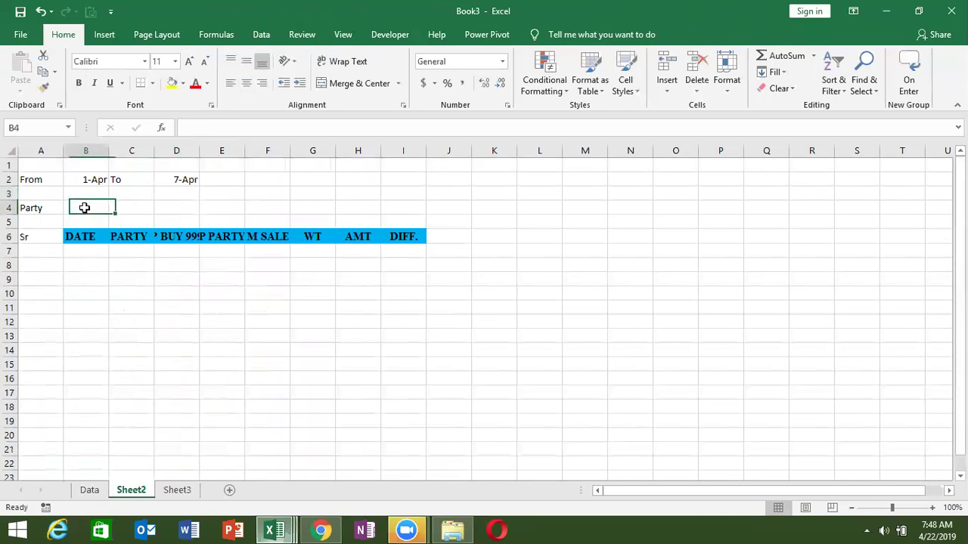
{"action": "type", "text": "Pja"}
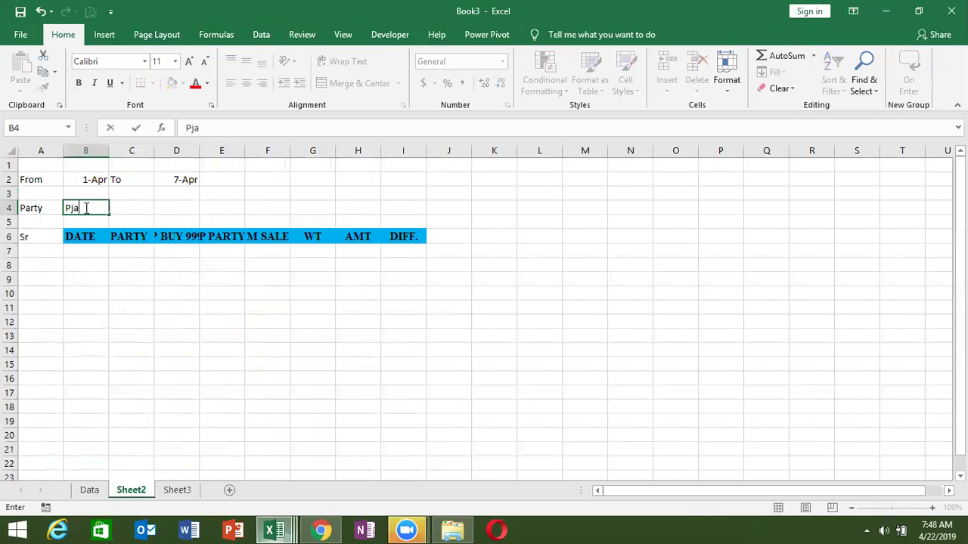
{"action": "key", "text": "Return"}
{"action": "left_click", "coordinate": [85, 208]}
{"action": "type", "text": "Pu"}
{"action": "left_click", "coordinate": [77, 249]}
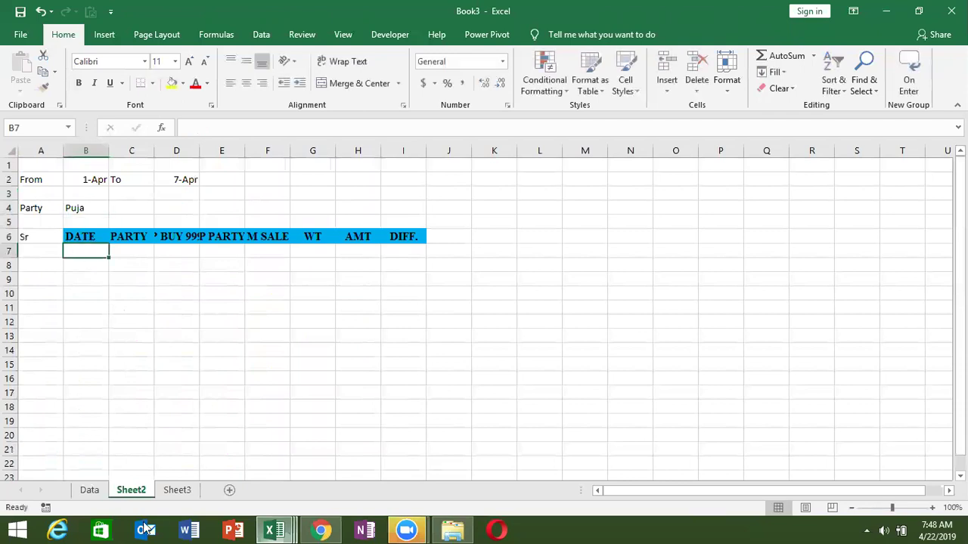
- Insert a new column A in the Data sheet with the heading ID
{"action": "left_click", "coordinate": [101, 492]}
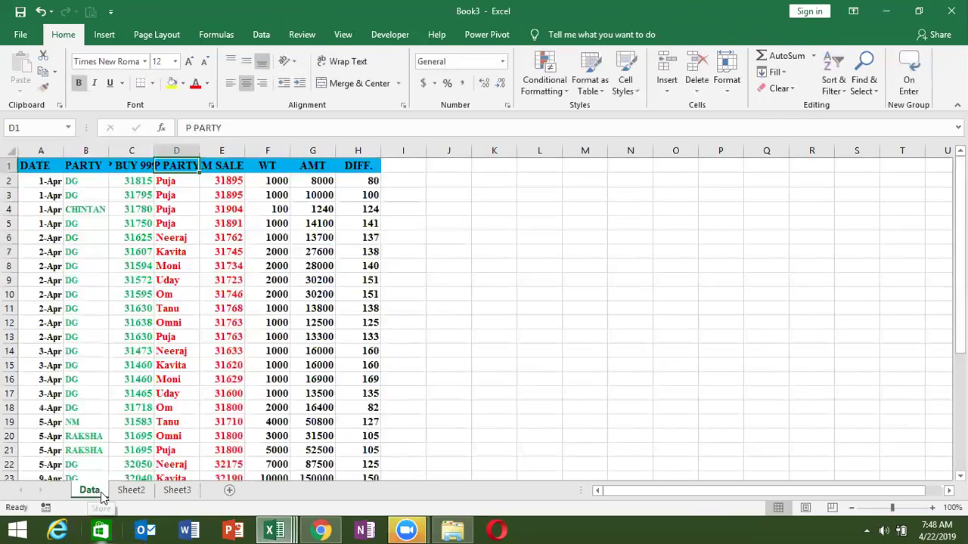
{"action": "left_click", "coordinate": [42, 150]}
{"action": "key", "text": "ctrl+shift+plus"}
{"action": "key", "text": "Down"}
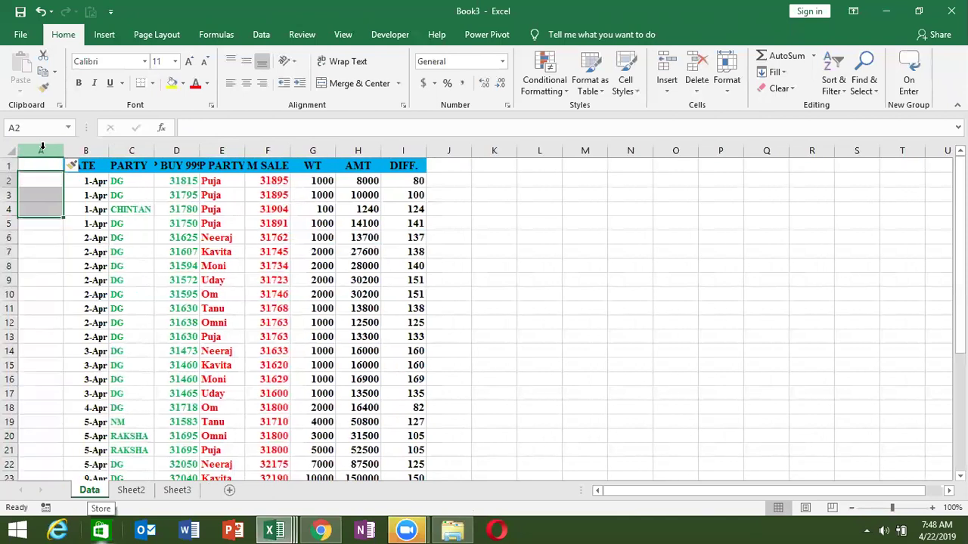
{"action": "key", "text": "Up"}
{"action": "type", "text": "ID"}
{"action": "key", "text": "Return"}
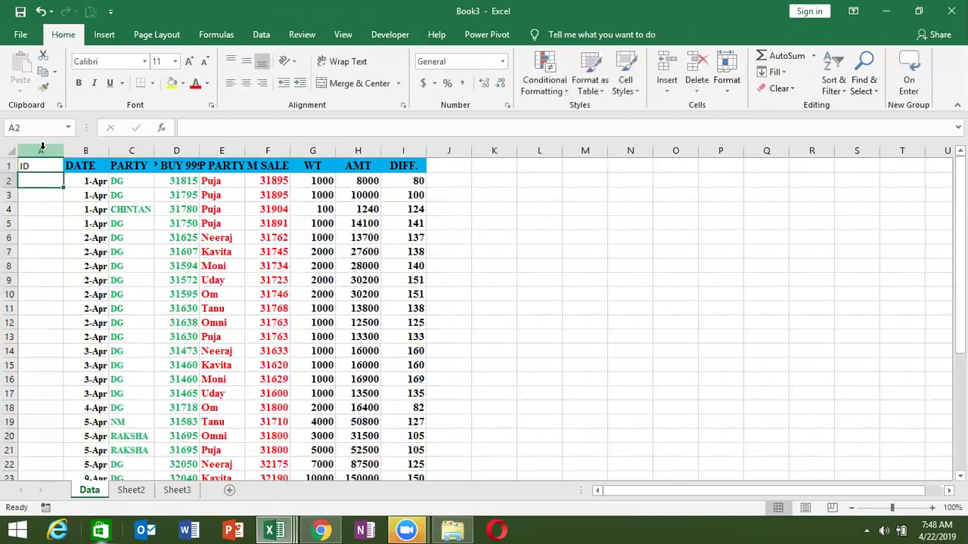
{"action": "left_click", "coordinate": [143, 496]}
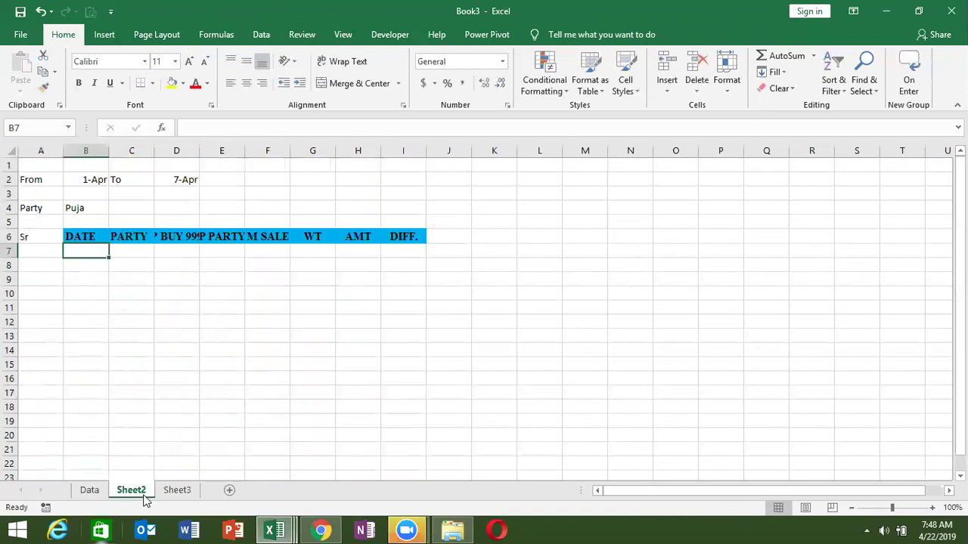
{"action": "left_click", "coordinate": [90, 490]}
- In Data A2, start an IF(AND(...)) formula testing B2 >= Sheet2!B2
{"action": "type", "text": "=IF("}
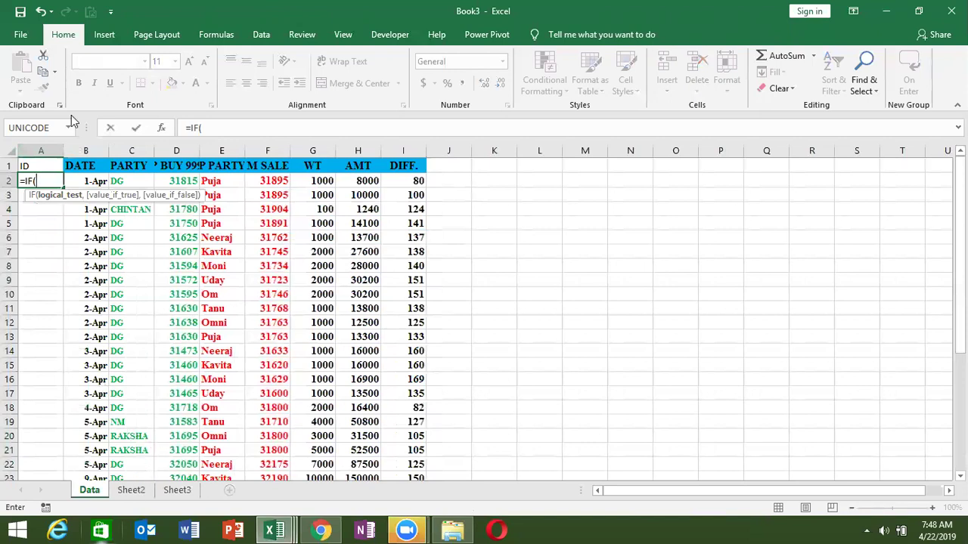
{"action": "left_click", "coordinate": [88, 177]}
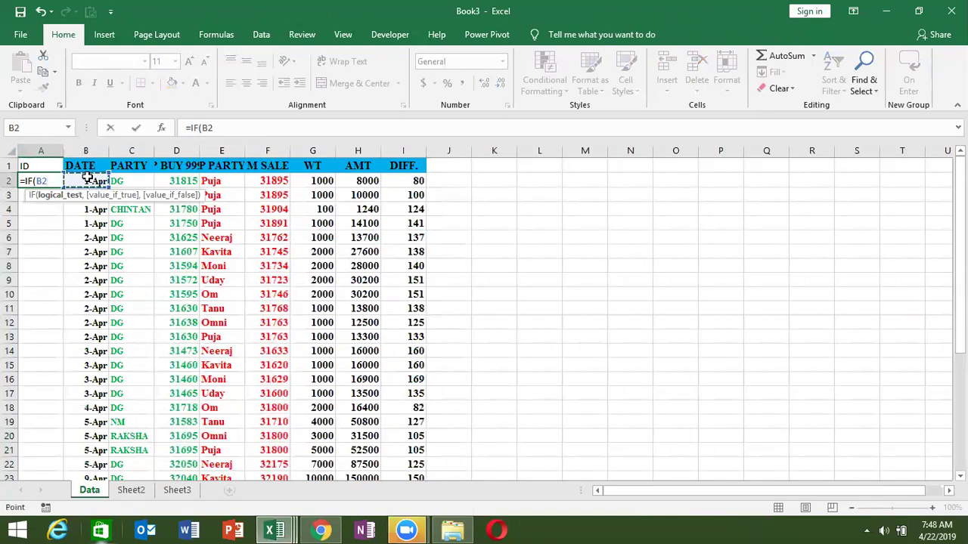
{"action": "type", "text": ">="}
{"action": "left_click", "coordinate": [135, 490]}
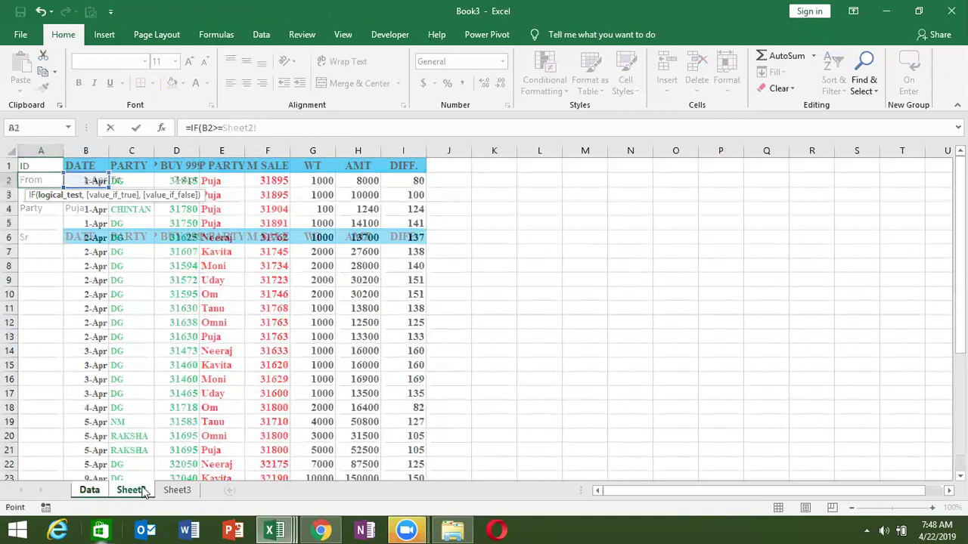
{"action": "left_click", "coordinate": [96, 177]}
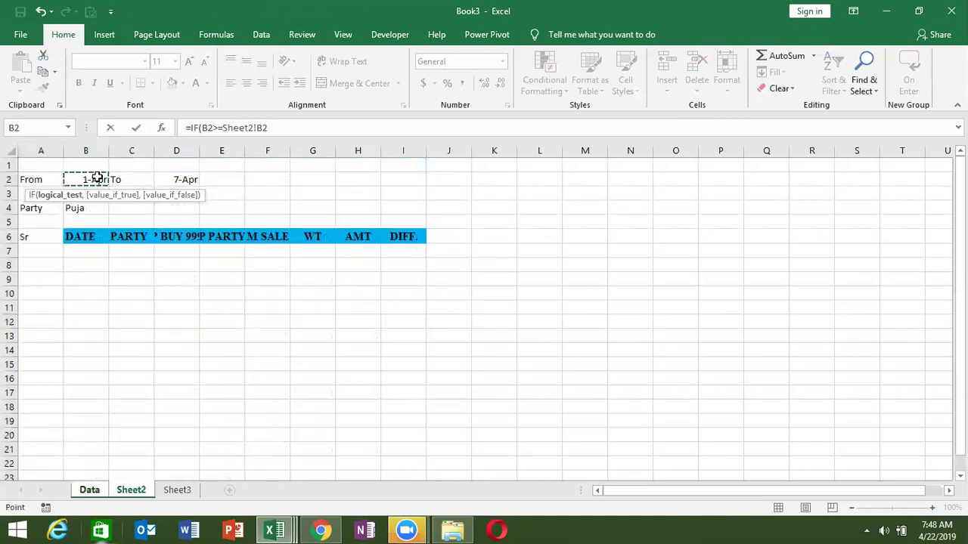
{"action": "type", "text": ","}
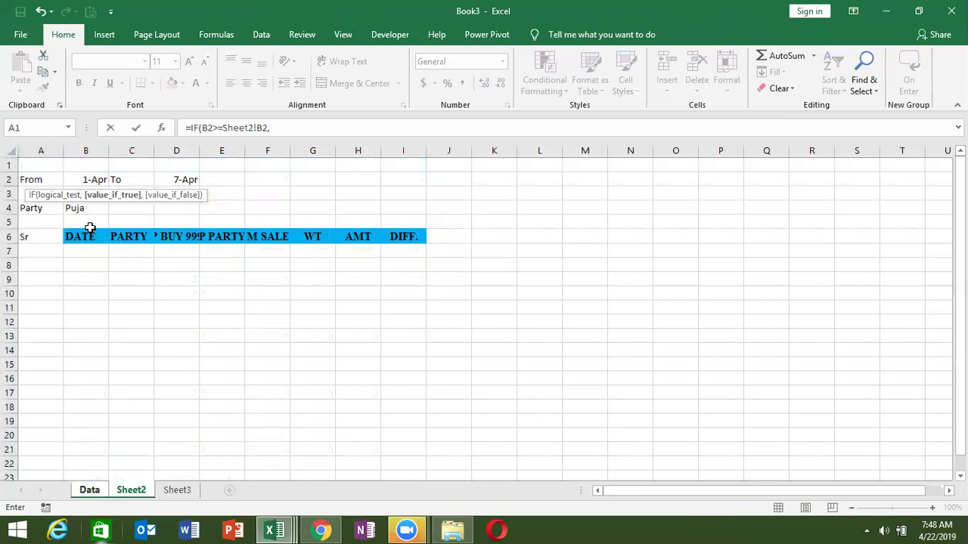
{"action": "left_click", "coordinate": [203, 127]}
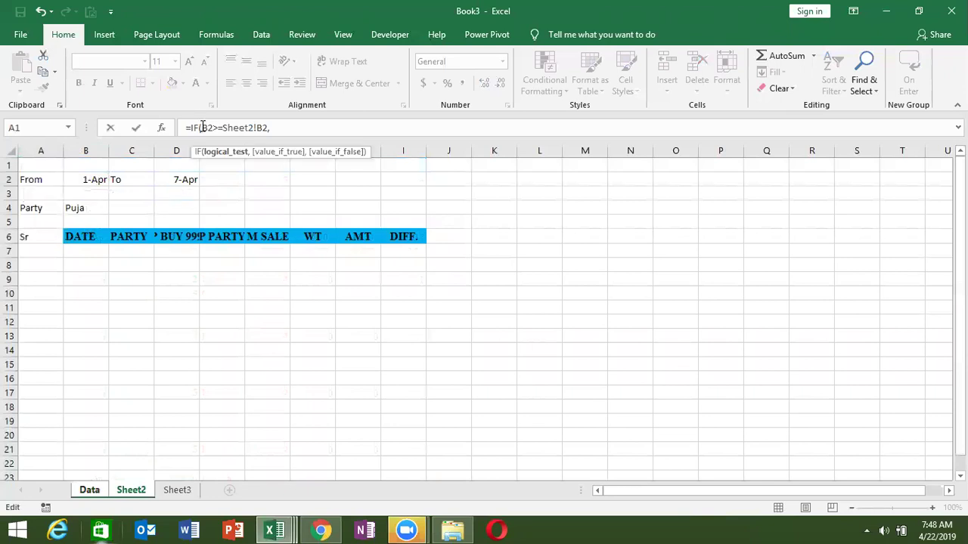
{"action": "type", "text": "AND("}
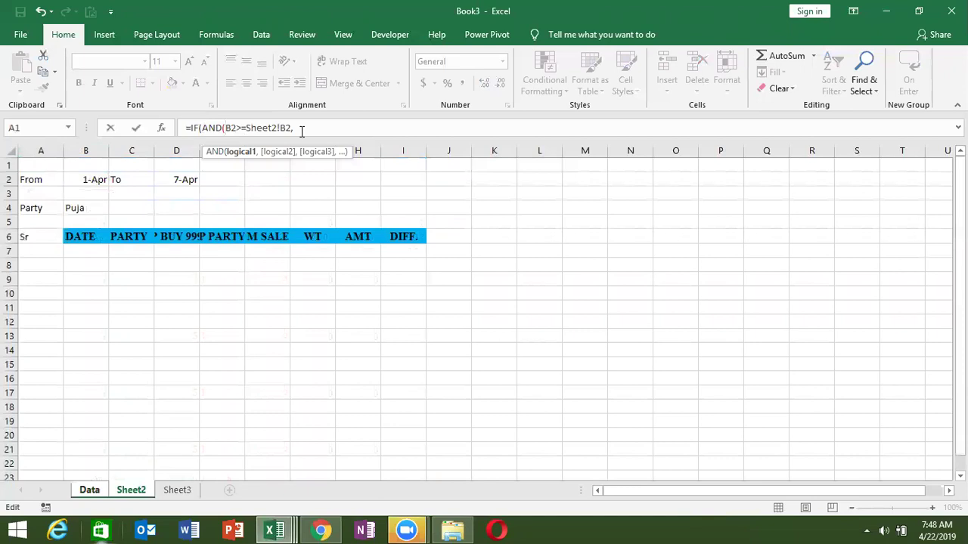
{"action": "left_click", "coordinate": [101, 492]}
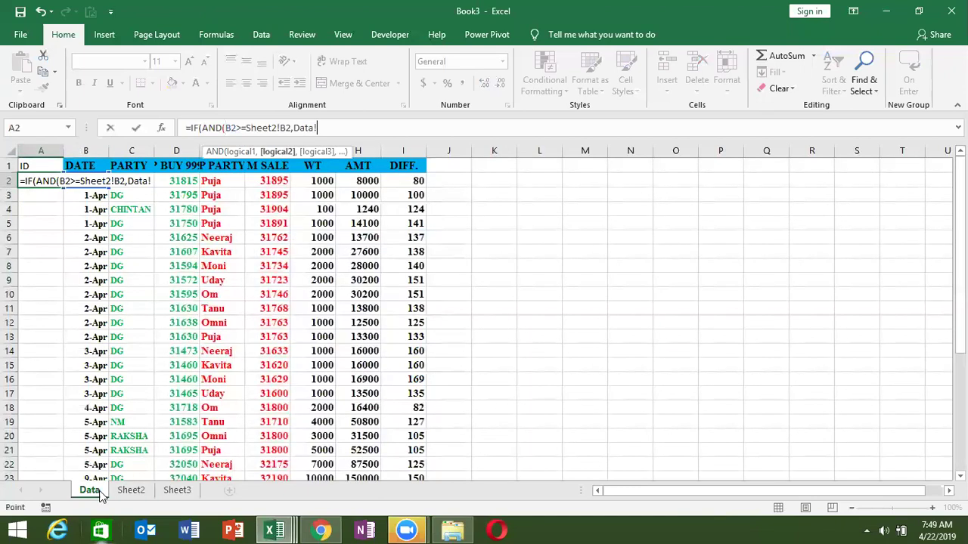
{"action": "left_click", "coordinate": [90, 165]}
{"action": "key", "text": "Down"}
- Add the checks B2 <= Sheet2!D2 and Sheet2!B4 = Data!E2, then begin MAX
{"action": "type", "text": "<"}
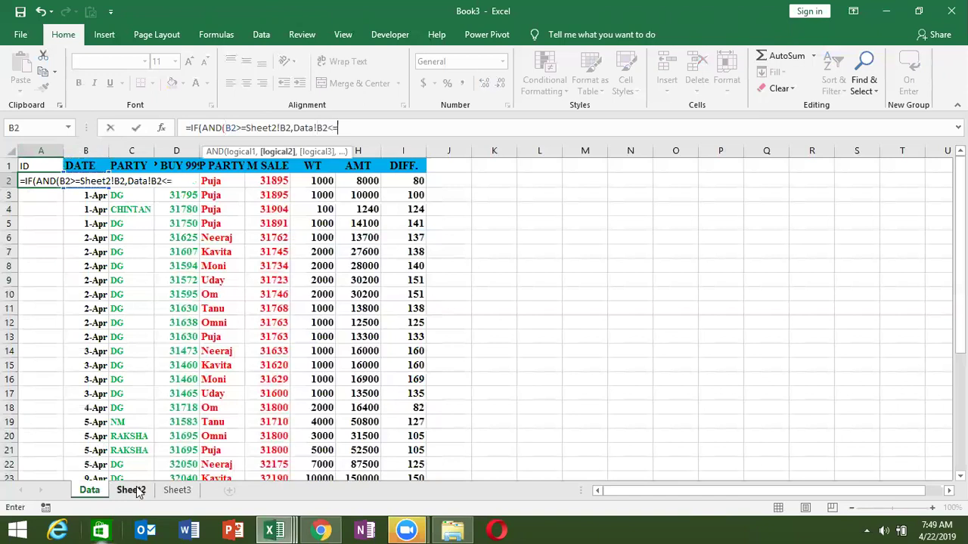
{"action": "left_click", "coordinate": [131, 489]}
{"action": "left_click", "coordinate": [194, 178]}
{"action": "type", "text": ","}
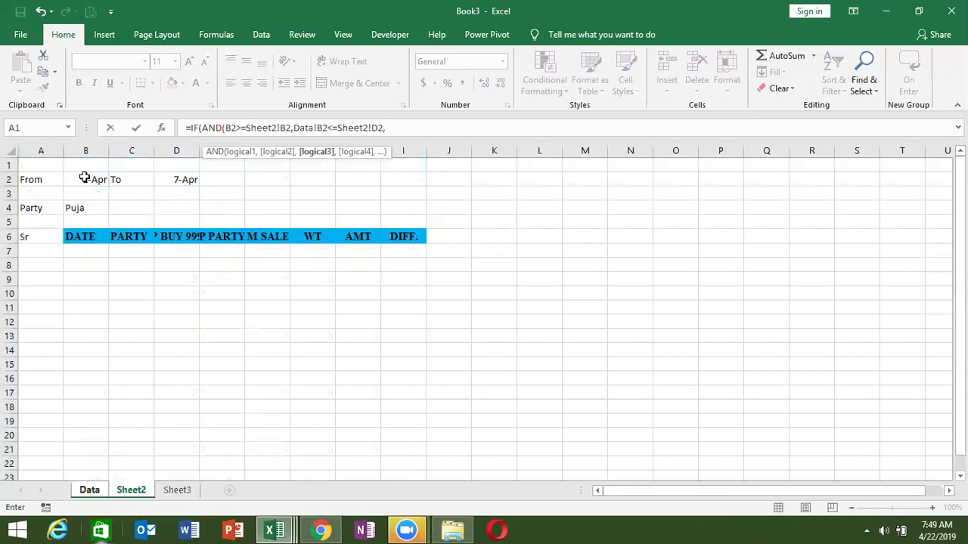
{"action": "left_click", "coordinate": [79, 207]}
{"action": "type", "text": "="}
{"action": "left_click", "coordinate": [101, 497]}
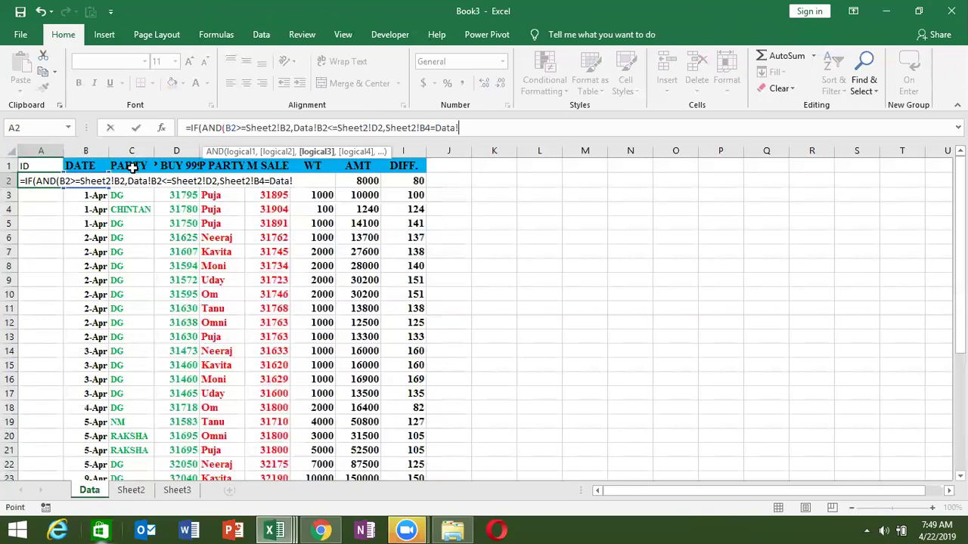
{"action": "left_click", "coordinate": [228, 176]}
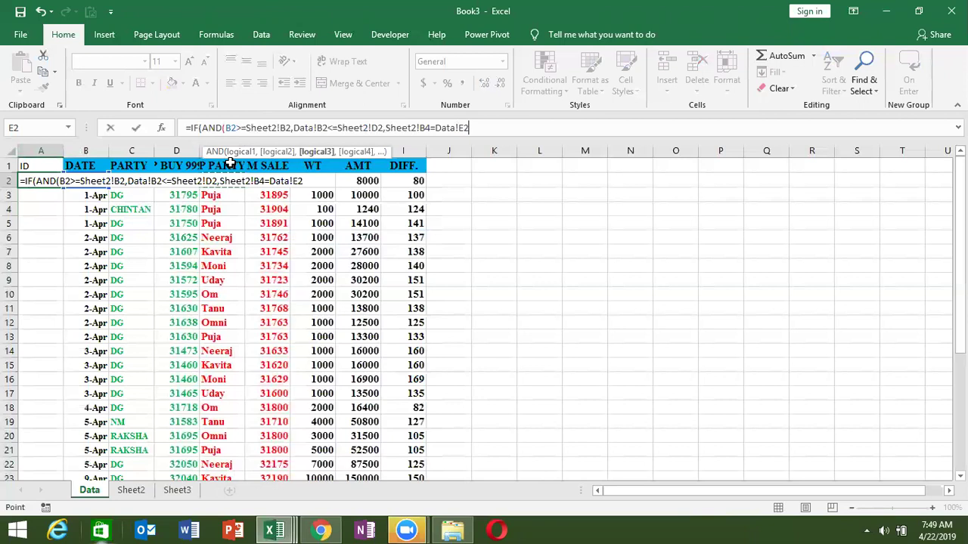
{"action": "type", "text": ")"}
{"action": "type", "text": ","}
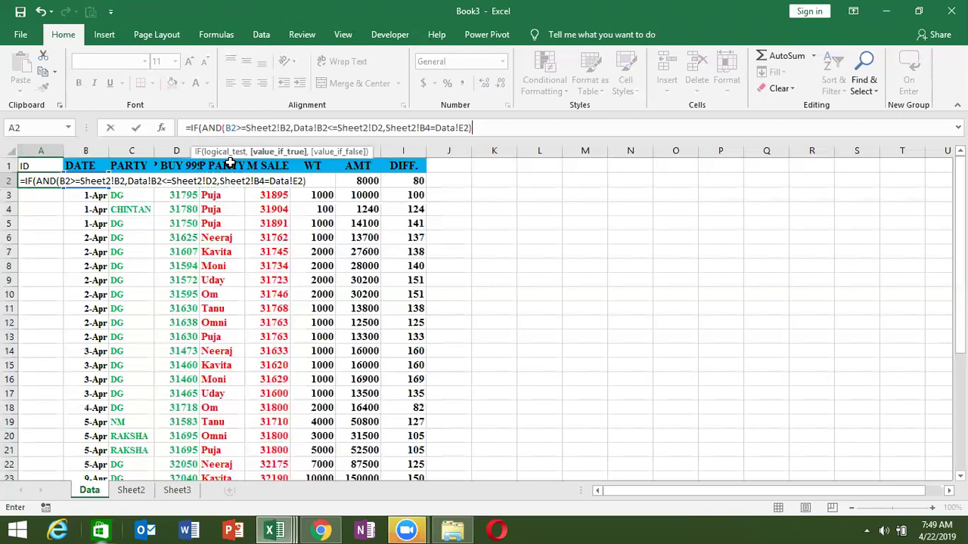
{"action": "type", "text": "ma"}
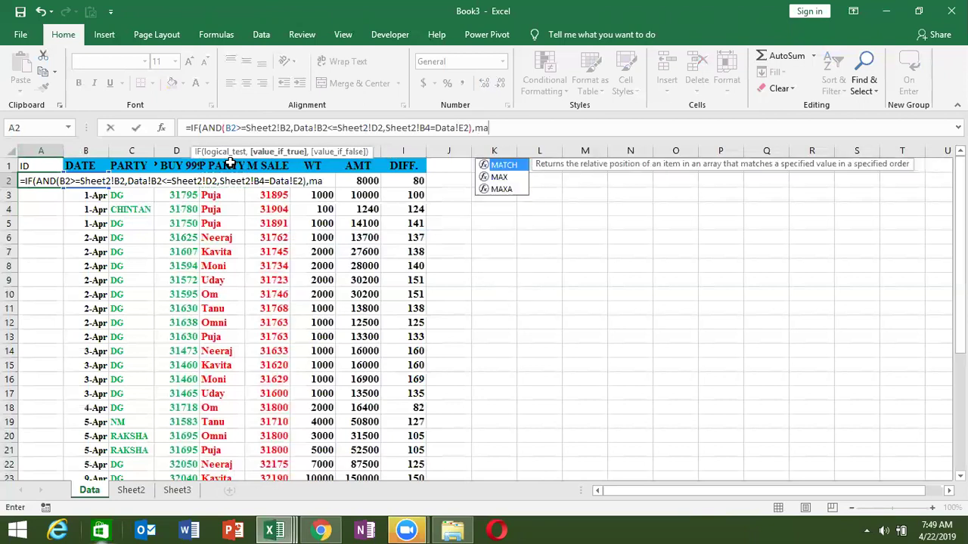
{"action": "type", "text": "c"}
{"action": "key", "text": "BackSpace"}
{"action": "type", "text": "x"}
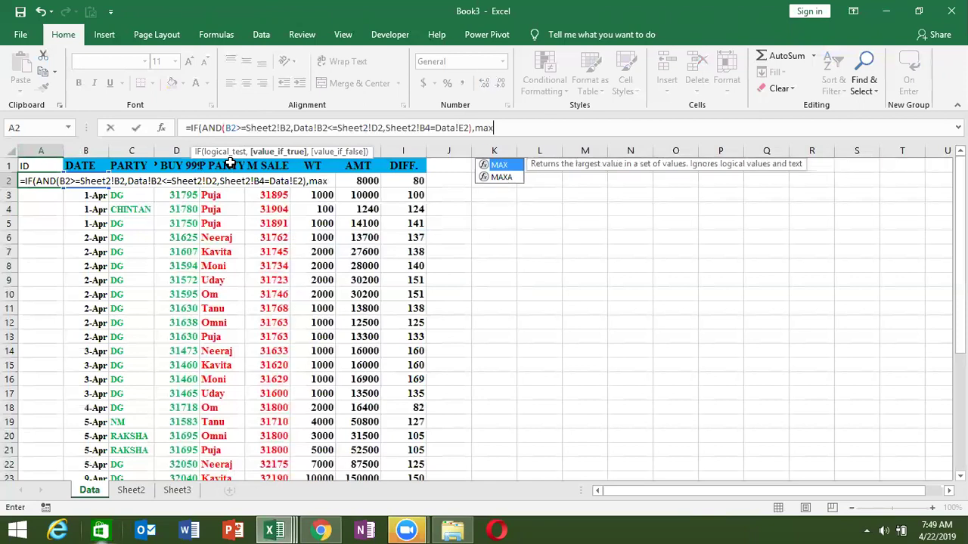
{"action": "key", "text": "Tab"}
{"action": "key", "text": "Return"}
{"action": "key", "text": "Return"}
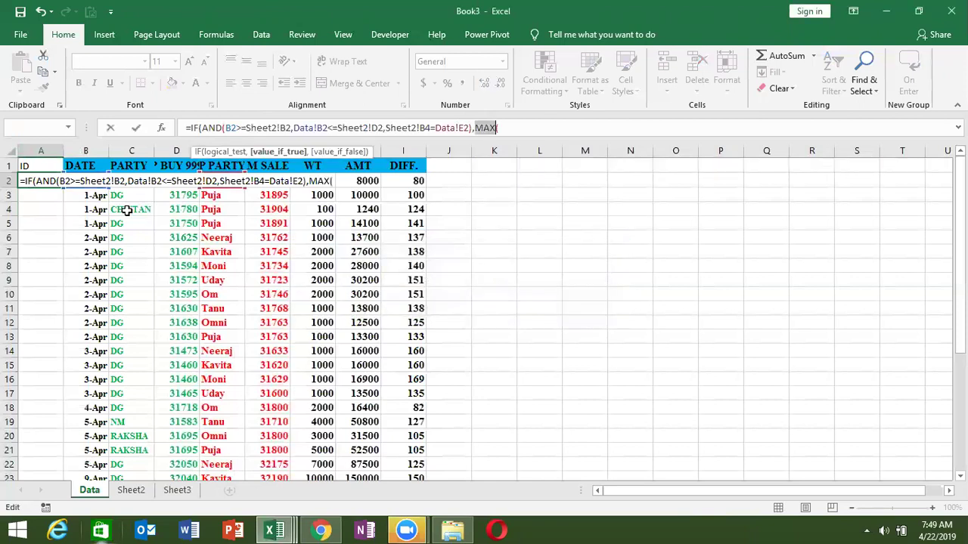
- Finish the formula with MAX(Data!$A$1:A1)+1, else "", and enter it
{"action": "left_click", "coordinate": [508, 128]}
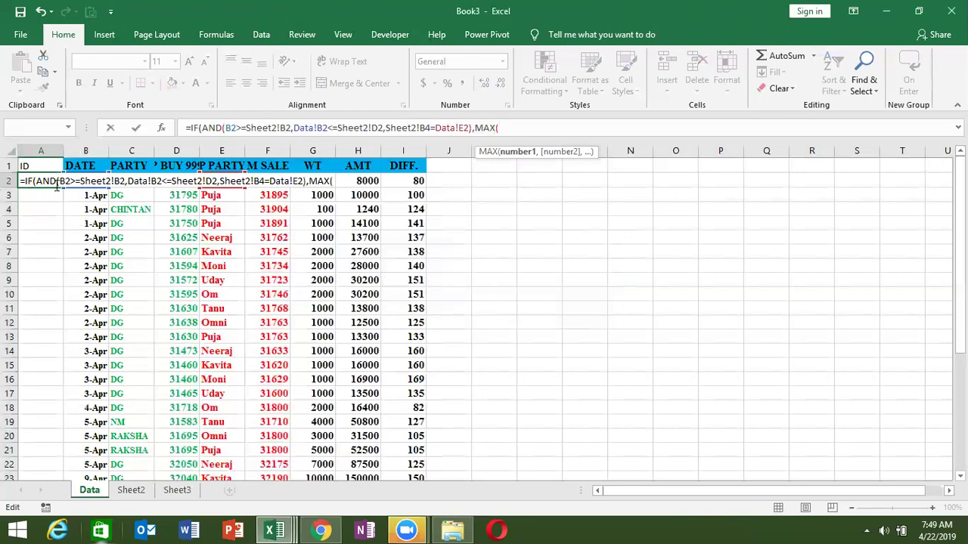
{"action": "left_click", "coordinate": [47, 164]}
{"action": "key", "text": "F8"}
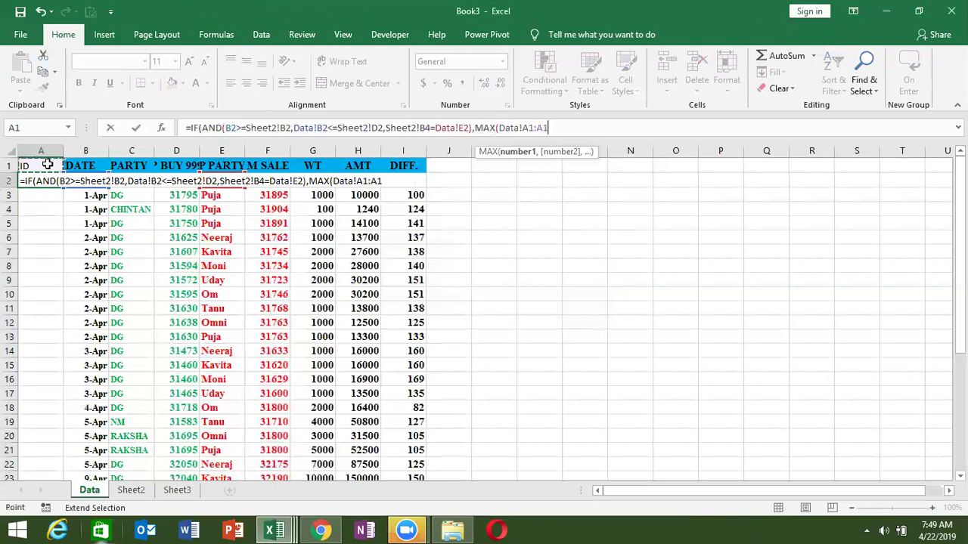
{"action": "type", "text": ")"}
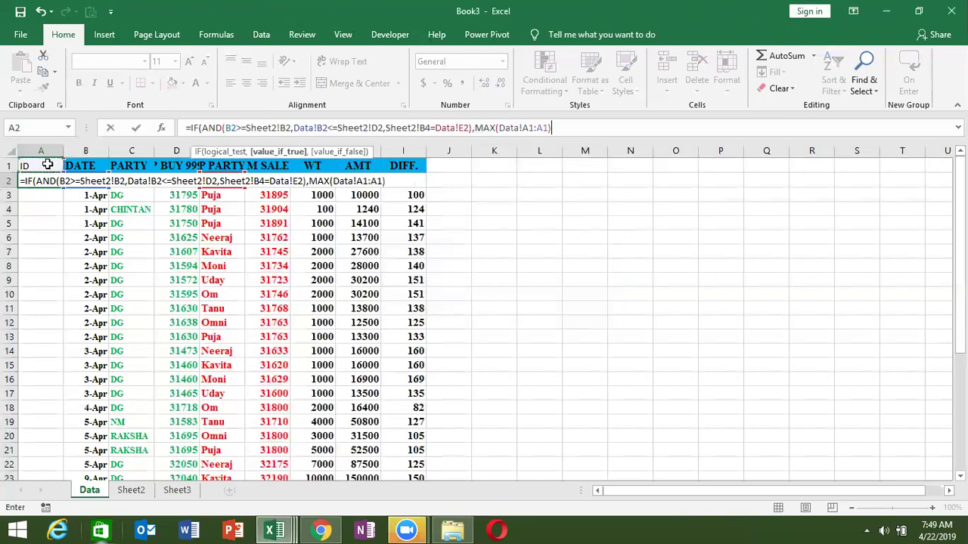
{"action": "type", "text": "+1,"}
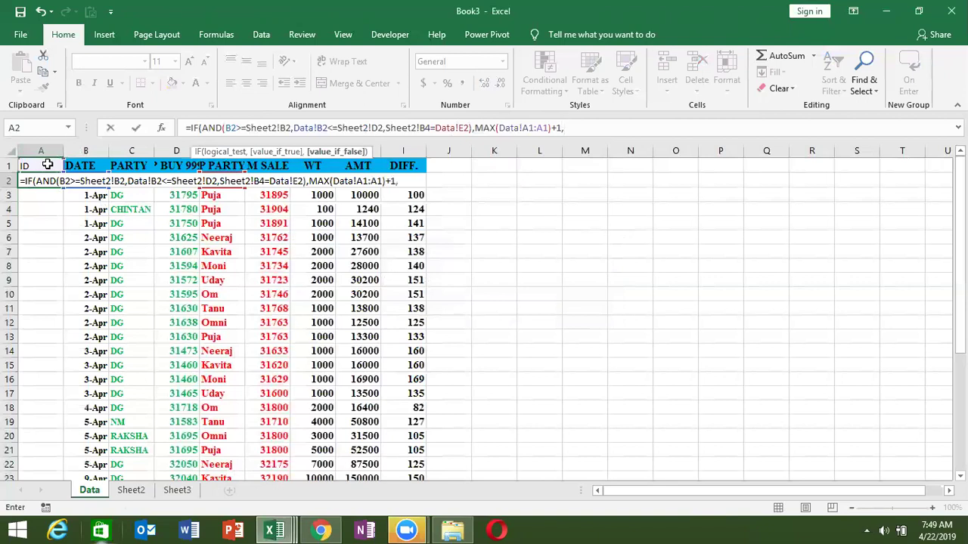
{"action": "type", "text": "\"\")"}
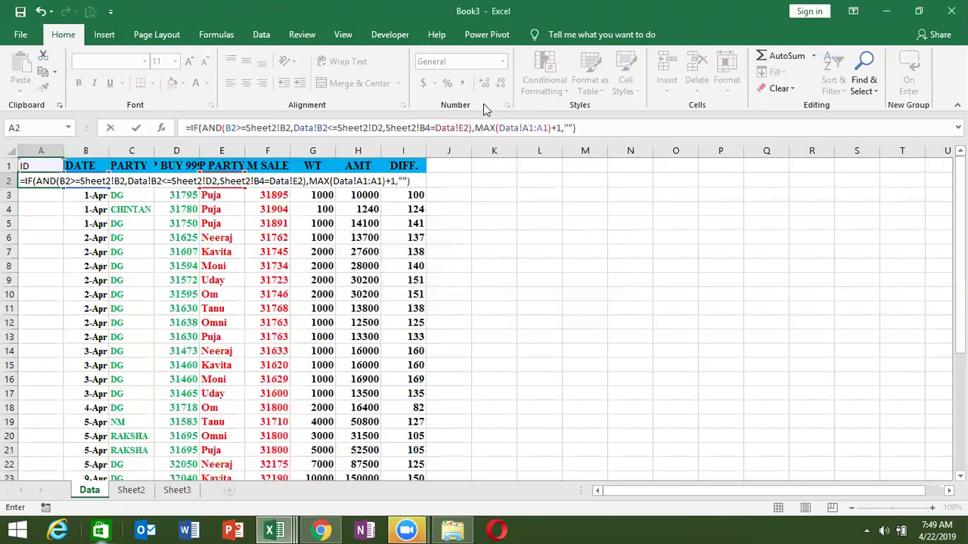
{"action": "left_click", "coordinate": [524, 127]}
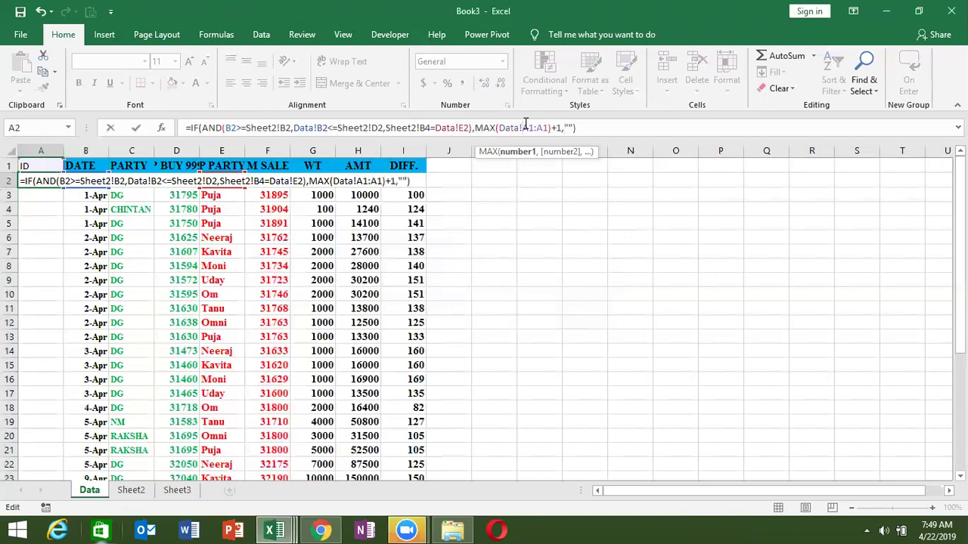
{"action": "key", "text": "F4"}
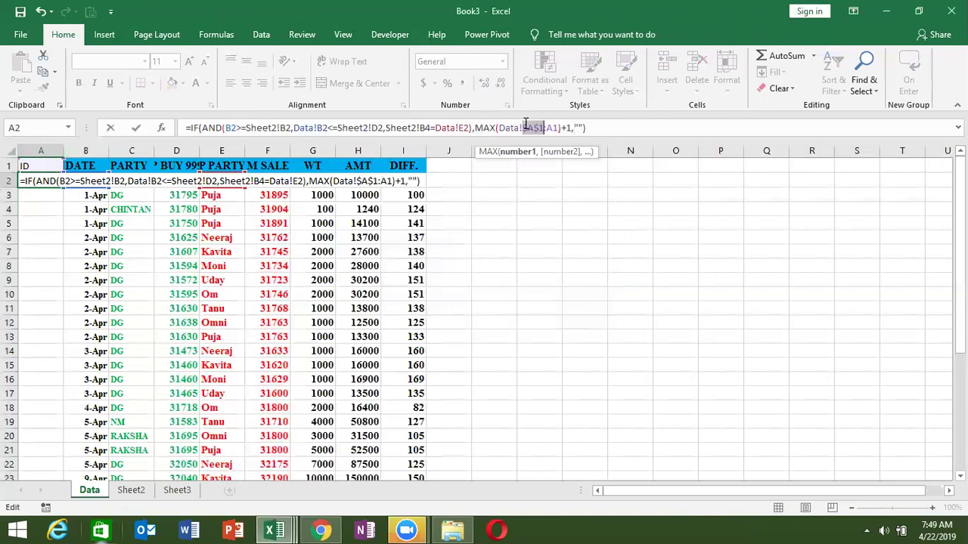
{"action": "key", "text": "Return"}
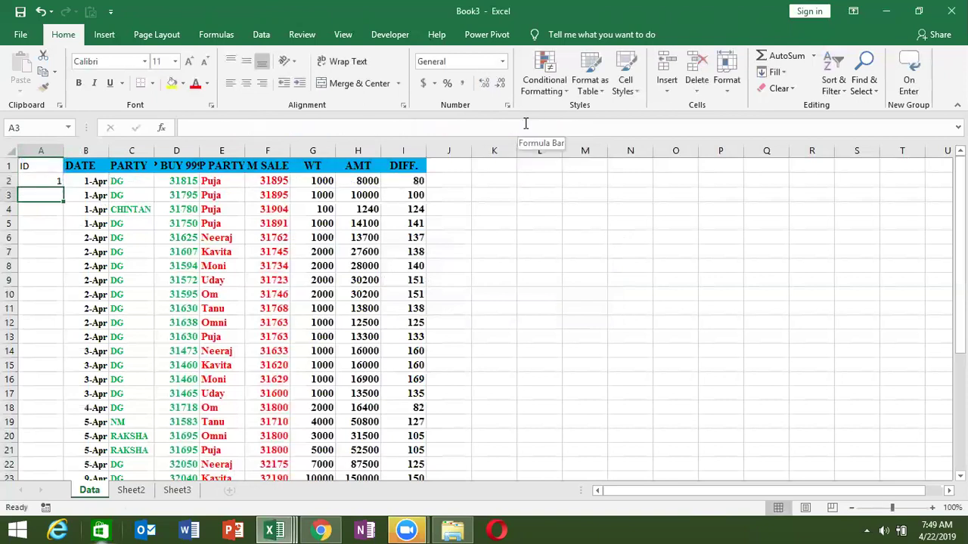
- Lock A2's Sheet2 references as $B$2, $D$2 and $B$4 and commit the formula
{"action": "key", "text": "Up"}
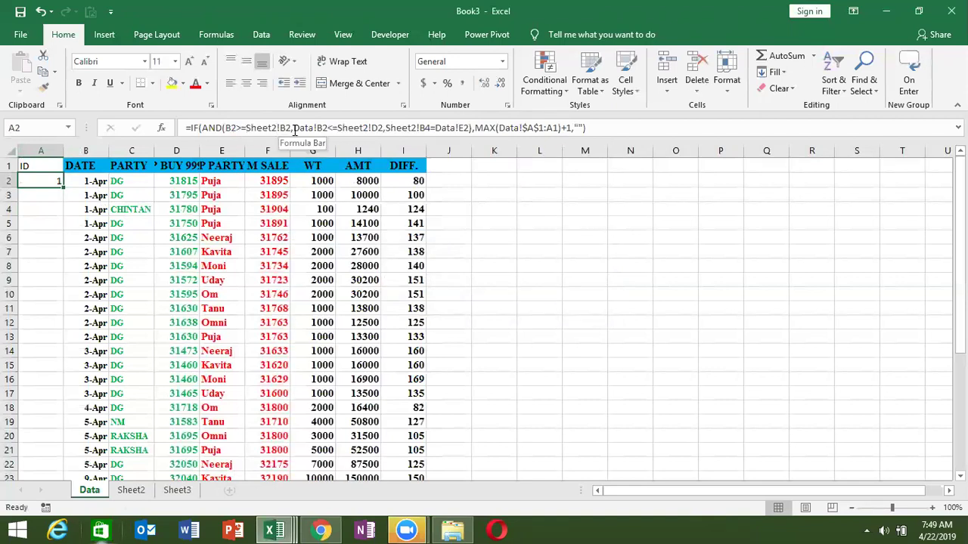
{"action": "left_click", "coordinate": [285, 129]}
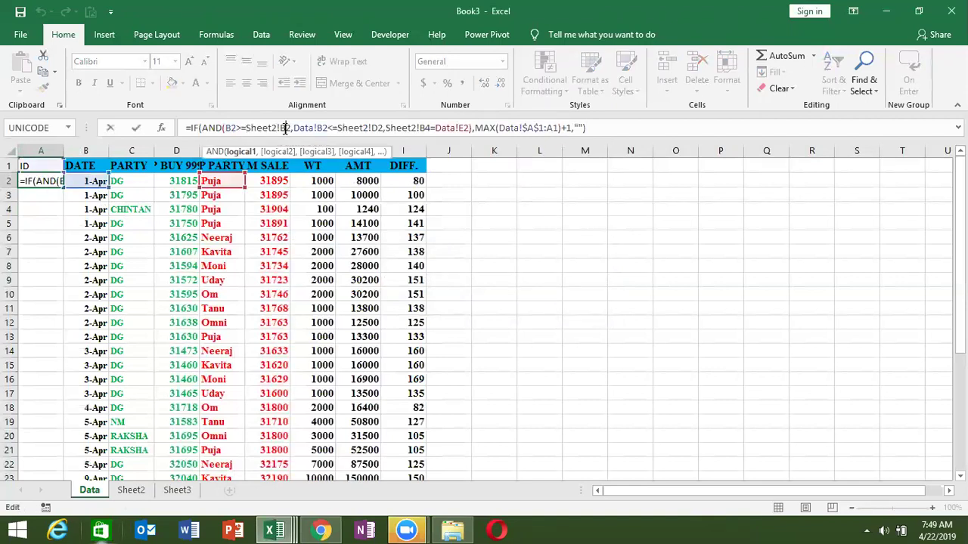
{"action": "key", "text": "F4"}
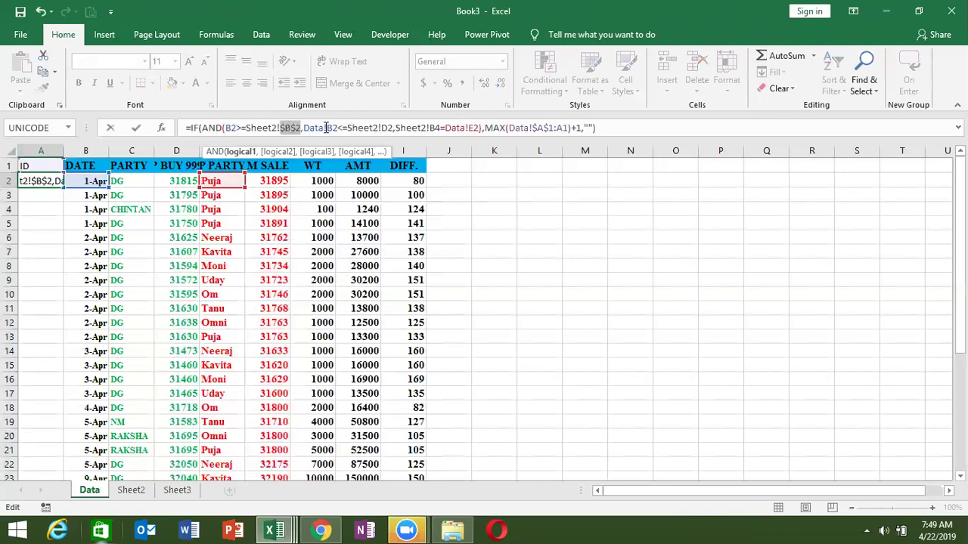
{"action": "left_click", "coordinate": [386, 129]}
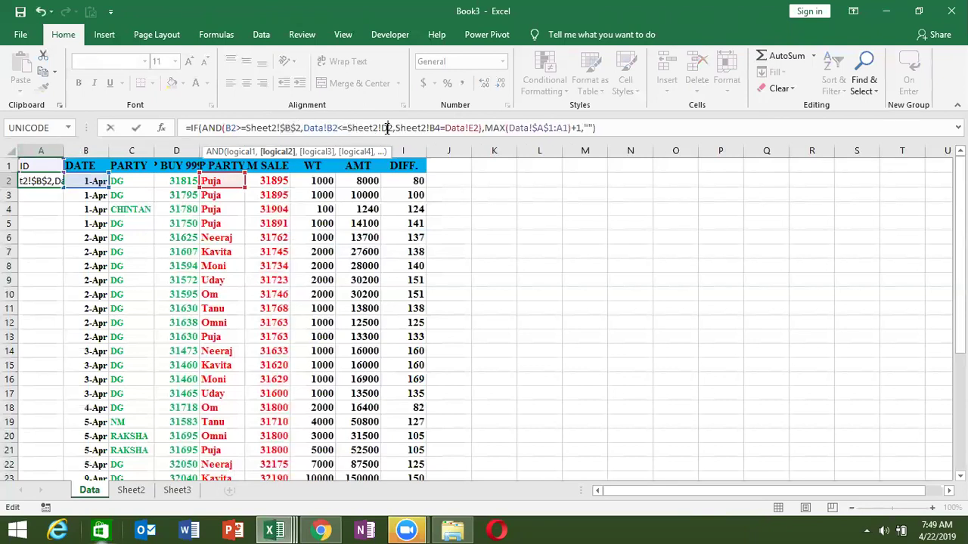
{"action": "key", "text": "F4"}
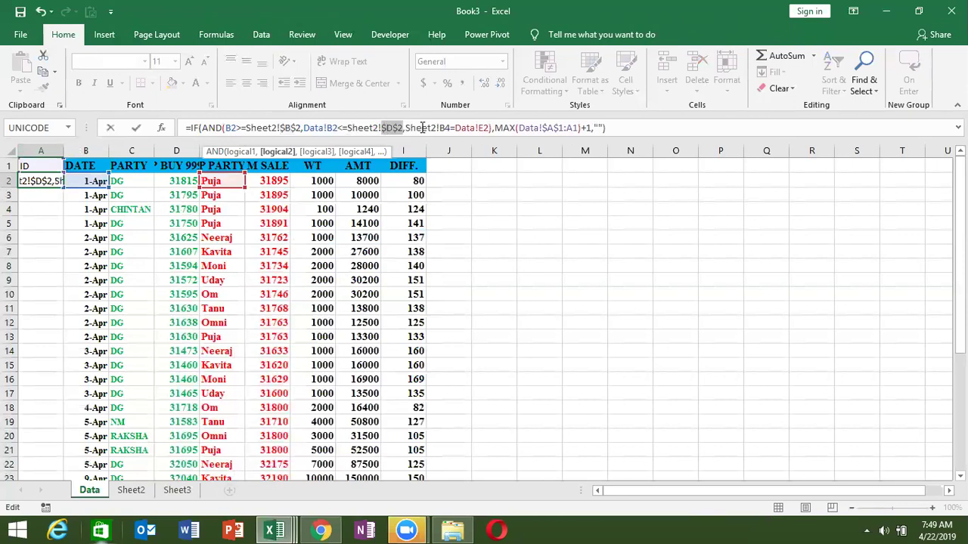
{"action": "left_click", "coordinate": [452, 127]}
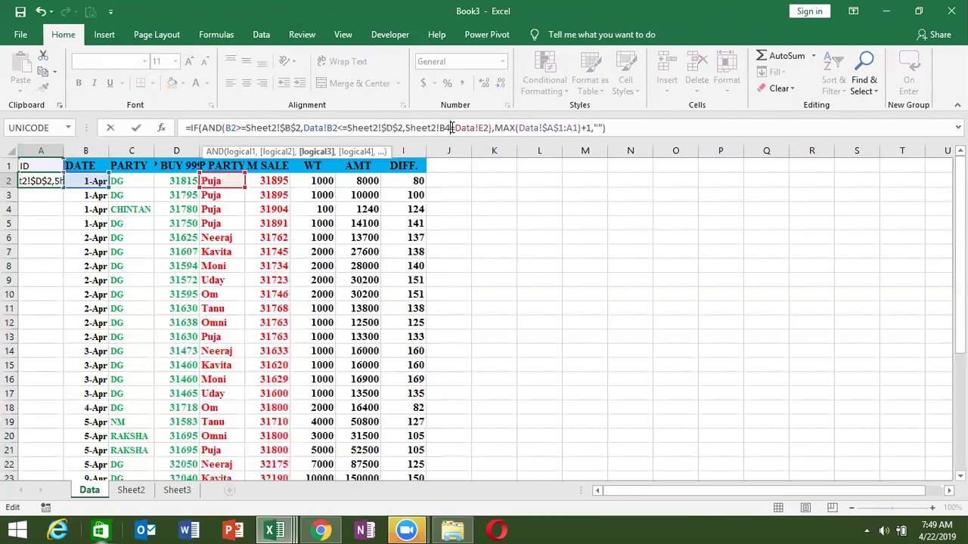
{"action": "key", "text": "F4"}
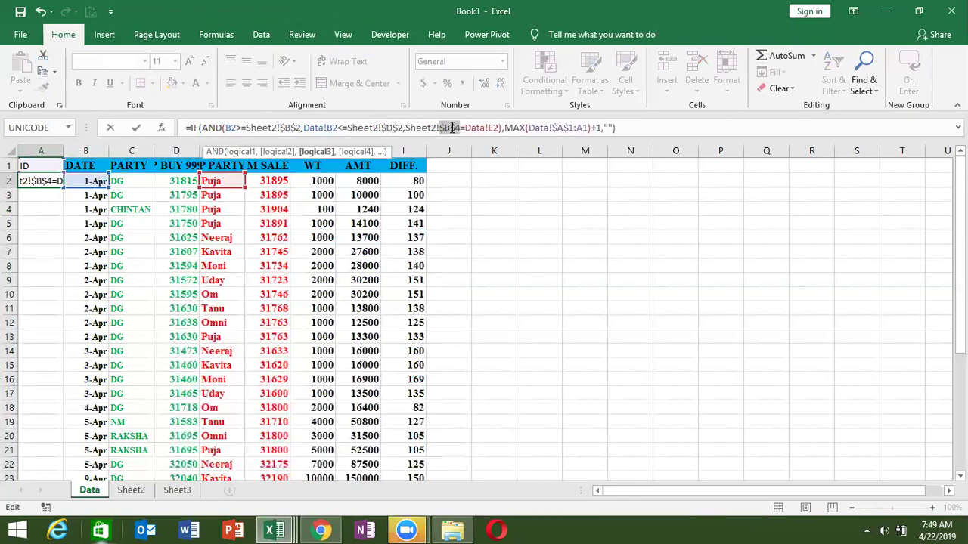
{"action": "key", "text": "ctrl+Return"}
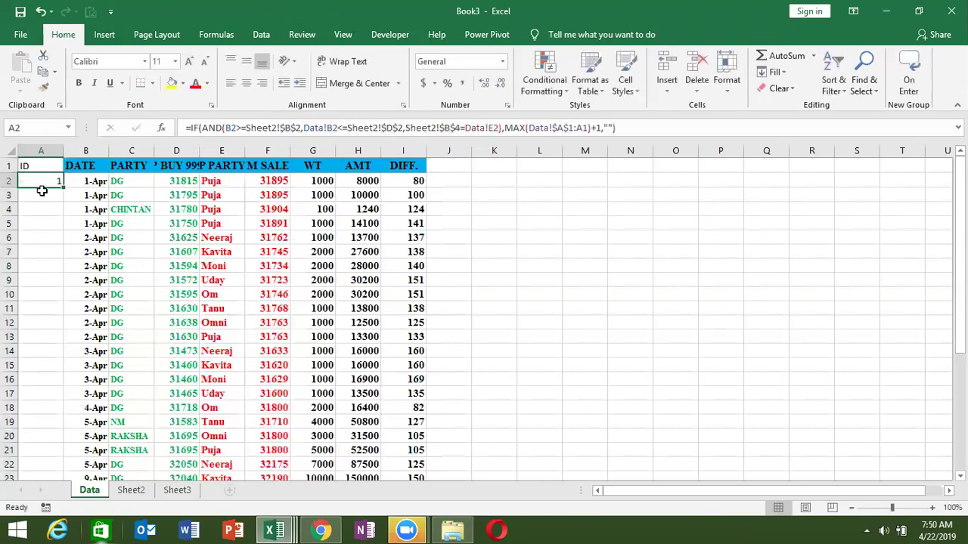
- Fill A2's ID formula down column A and check that matching rows are numbered 1 to 6
{"action": "double_click", "coordinate": [65, 187]}
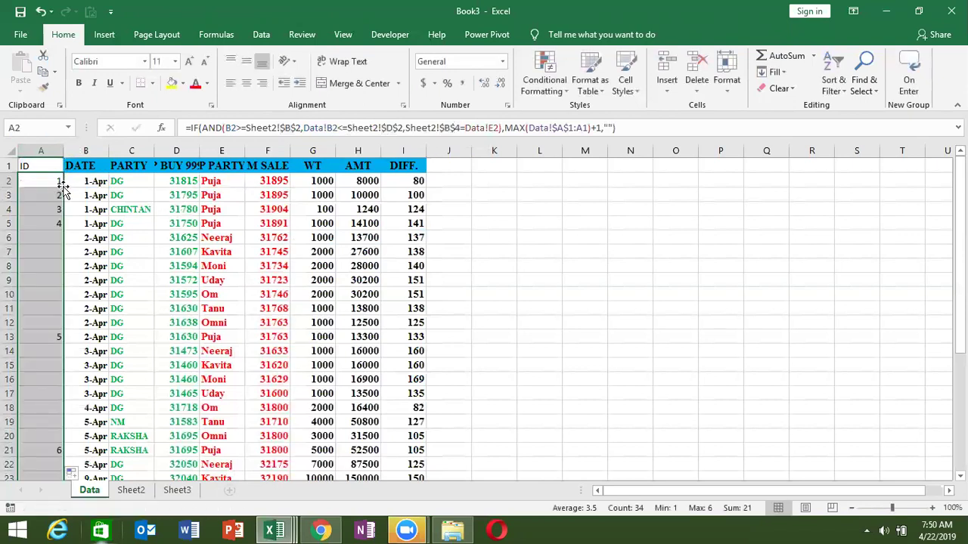
{"action": "left_click", "coordinate": [55, 227]}
{"action": "key", "text": "Down"}
{"action": "key", "text": "Down"}
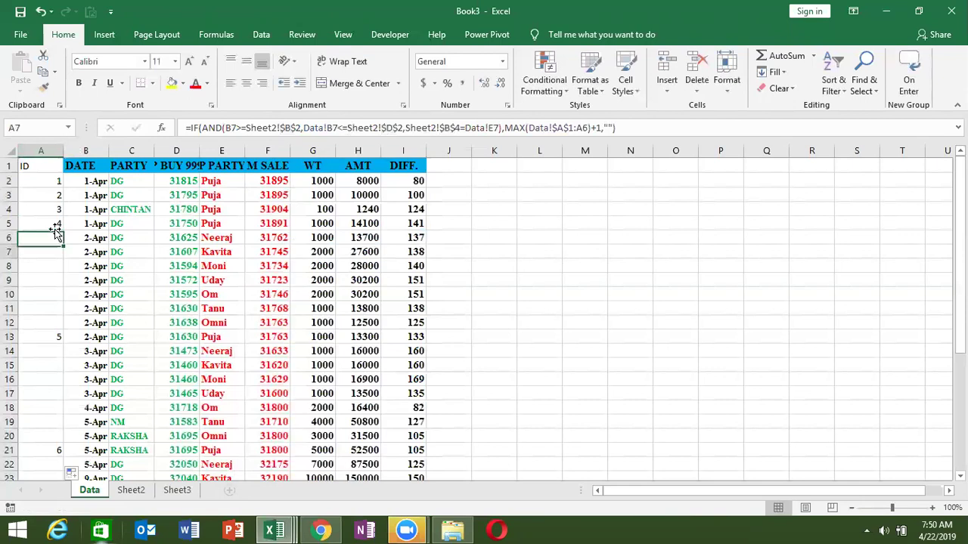
{"action": "key", "text": "Down"}
{"action": "key", "text": "Down"}
{"action": "key", "text": "Down"}
{"action": "key", "text": "Down"}
{"action": "key", "text": "Down"}
{"action": "key", "text": "Down"}
{"action": "key", "text": "Up"}
{"action": "key", "text": "Up"}
{"action": "key", "text": "Up"}
{"action": "key", "text": "Up"}
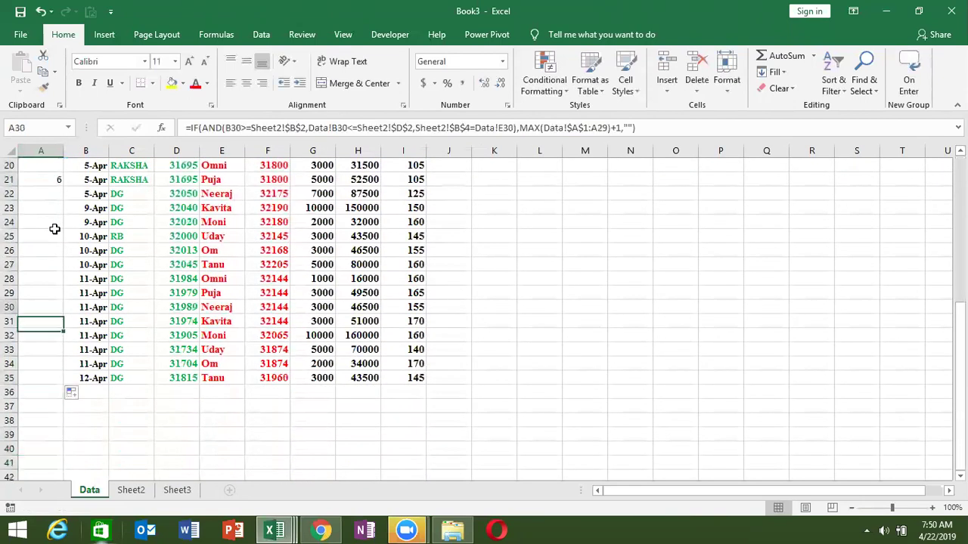
{"action": "key", "text": "Up"}
{"action": "key", "text": "Up"}
{"action": "key", "text": "Up"}
{"action": "key", "text": "Up"}
{"action": "key", "text": "Up"}
{"action": "key", "text": "Up"}
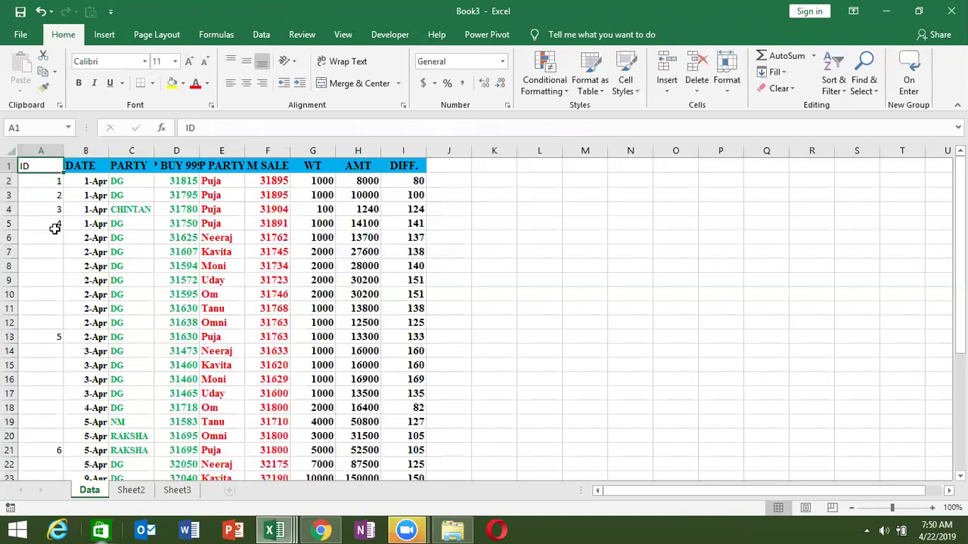
- Start a COUNTIFS in Sheet2 C4 using the Data DATE column twice, with sd and en placeholders
{"action": "left_click", "coordinate": [131, 490]}
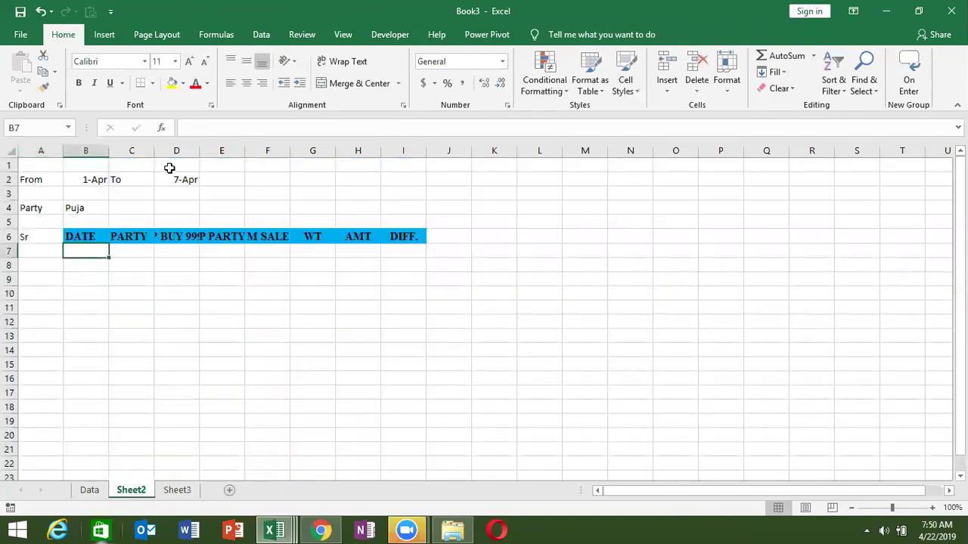
{"action": "left_click", "coordinate": [132, 208]}
{"action": "type", "text": "=cou"}
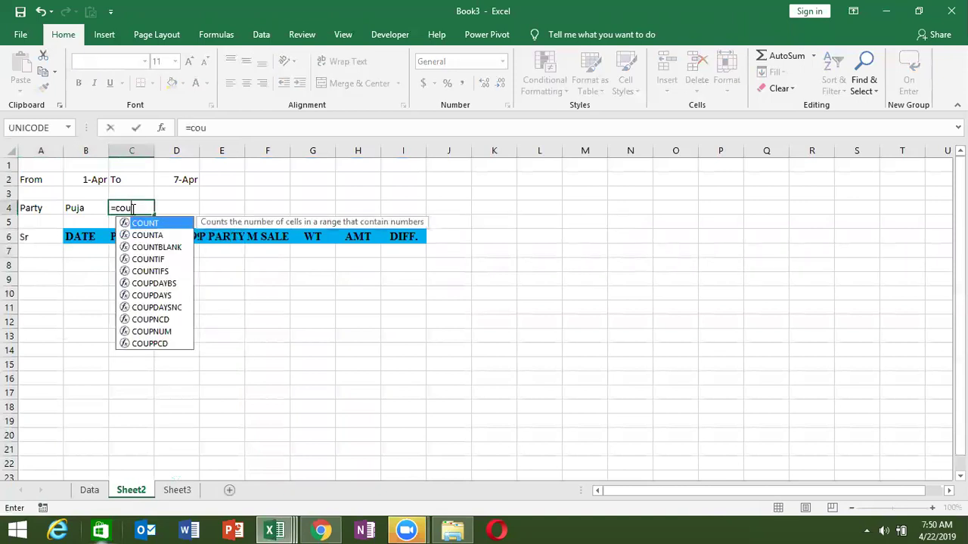
{"action": "key", "text": "Down"}
{"action": "key", "text": "Down"}
{"action": "key", "text": "Down"}
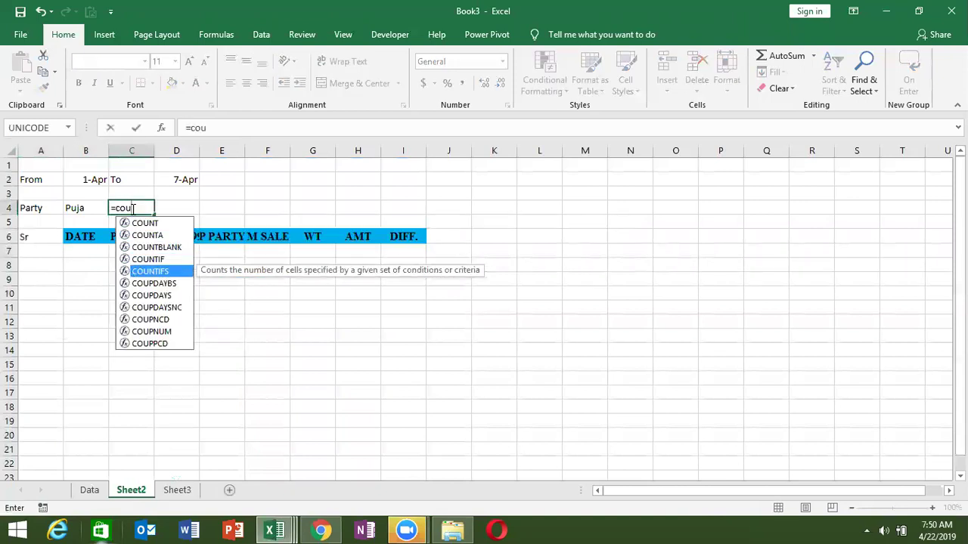
{"action": "key", "text": "Down"}
{"action": "key", "text": "Tab"}
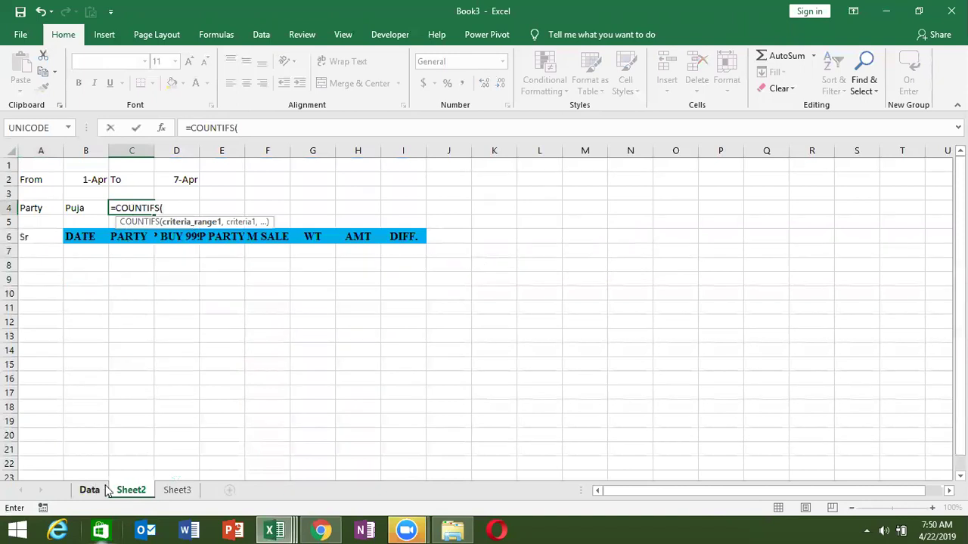
{"action": "left_click", "coordinate": [105, 490]}
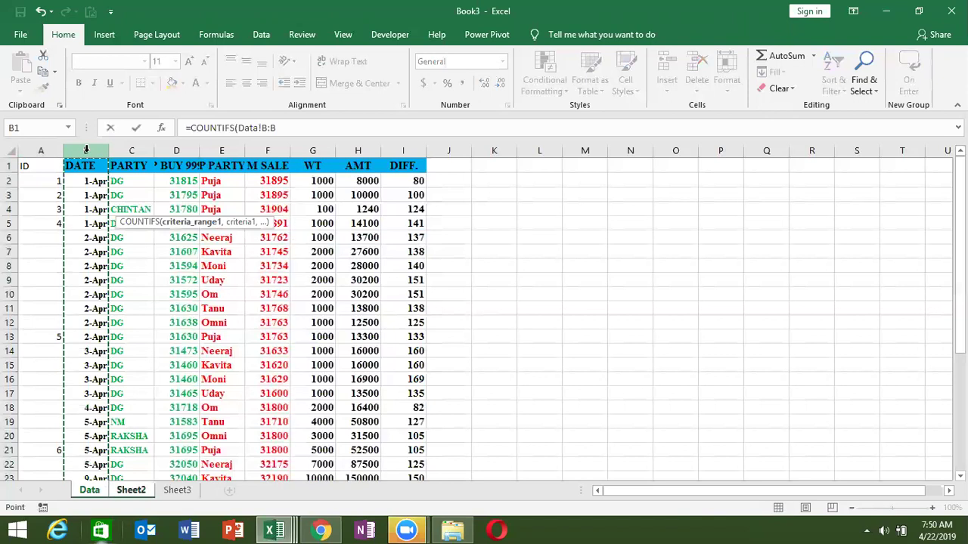
{"action": "type", "text": ",\">=\"&"}
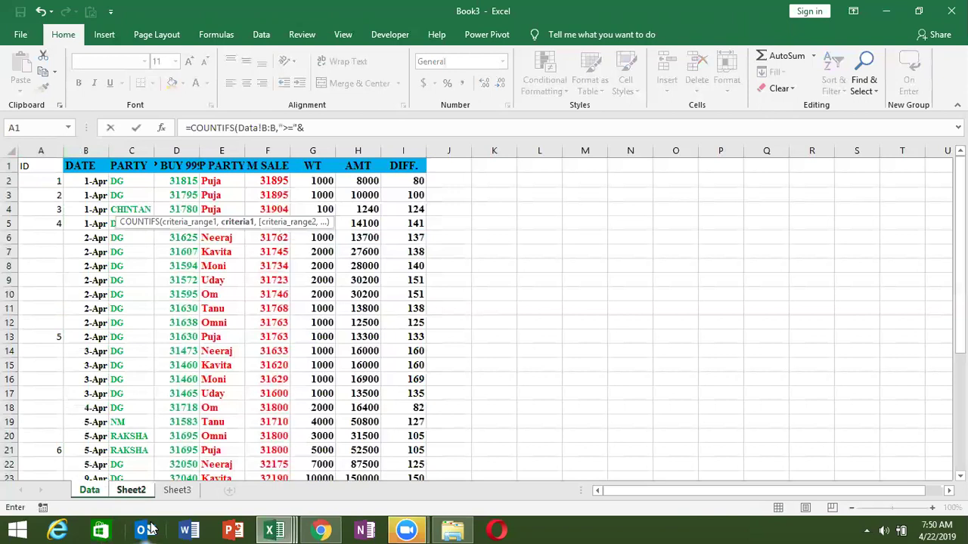
{"action": "type", "text": "st"}
{"action": "key", "text": "BackSpace"}
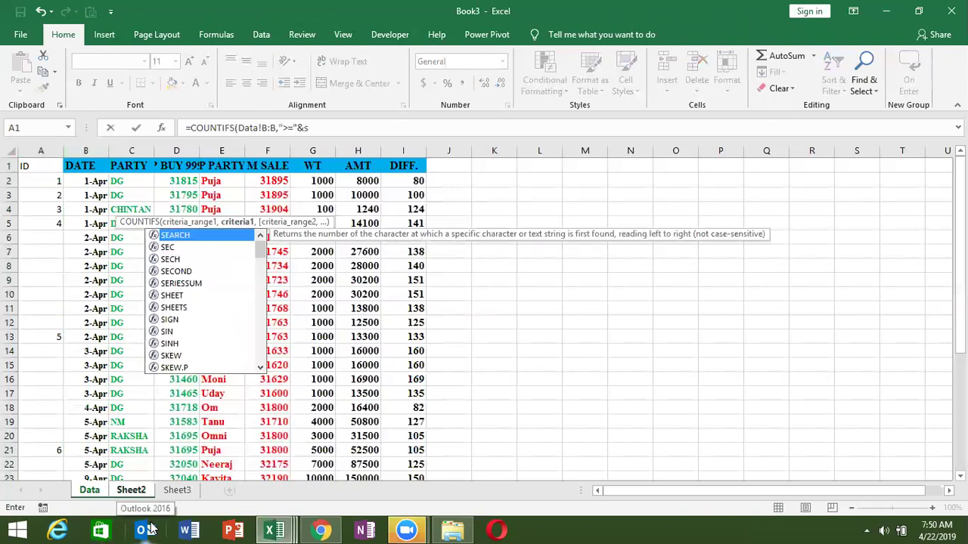
{"action": "type", "text": "d,"}
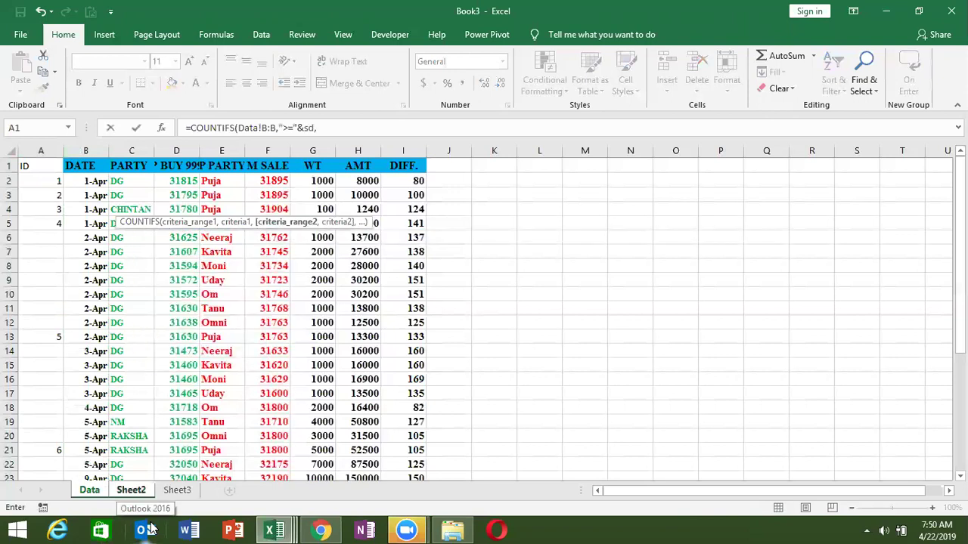
{"action": "left_click", "coordinate": [88, 150]}
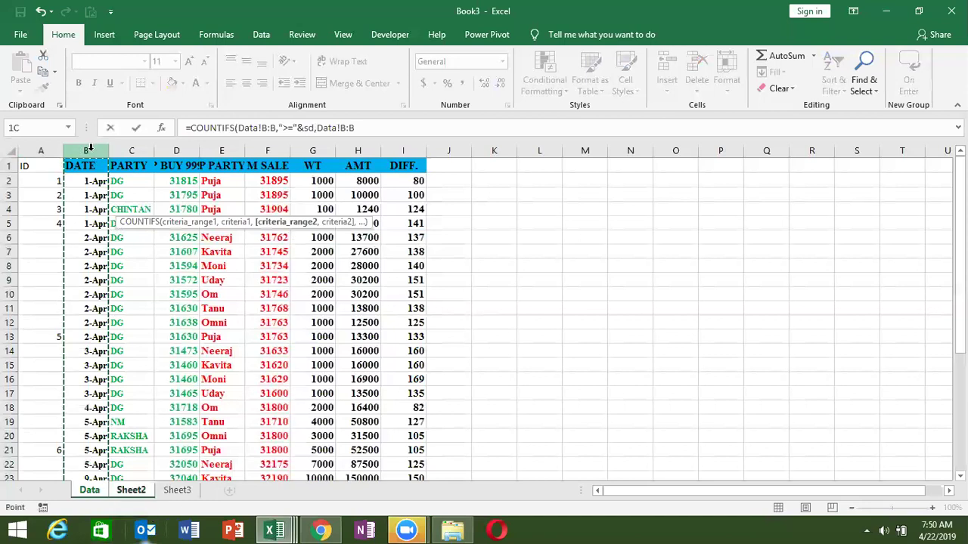
{"action": "type", "text": ",\"<=\"&"}
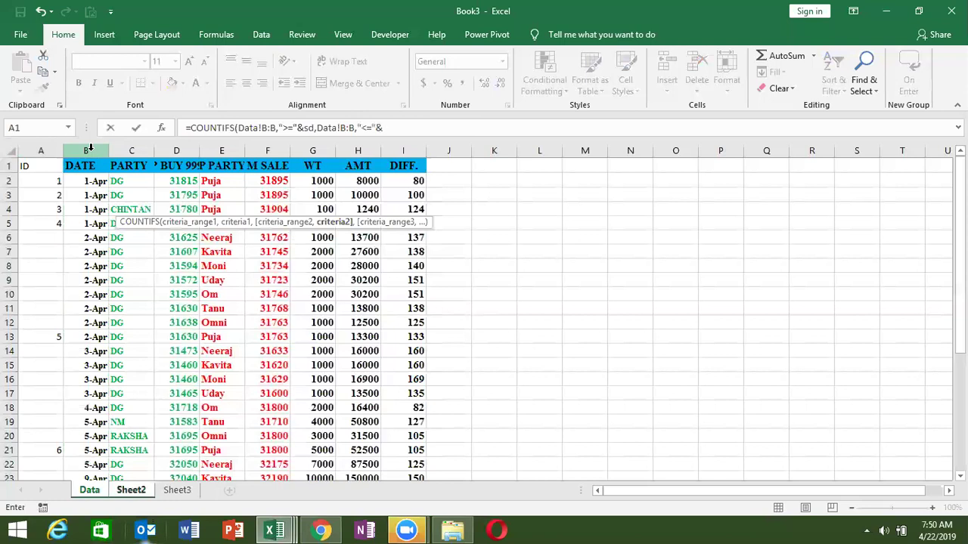
{"action": "type", "text": "en"}
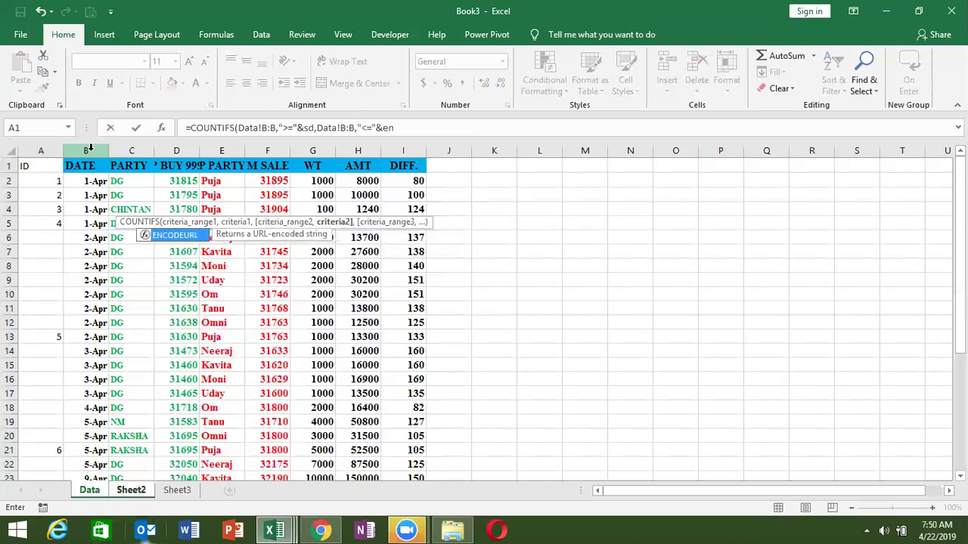
{"action": "type", "text": ","}
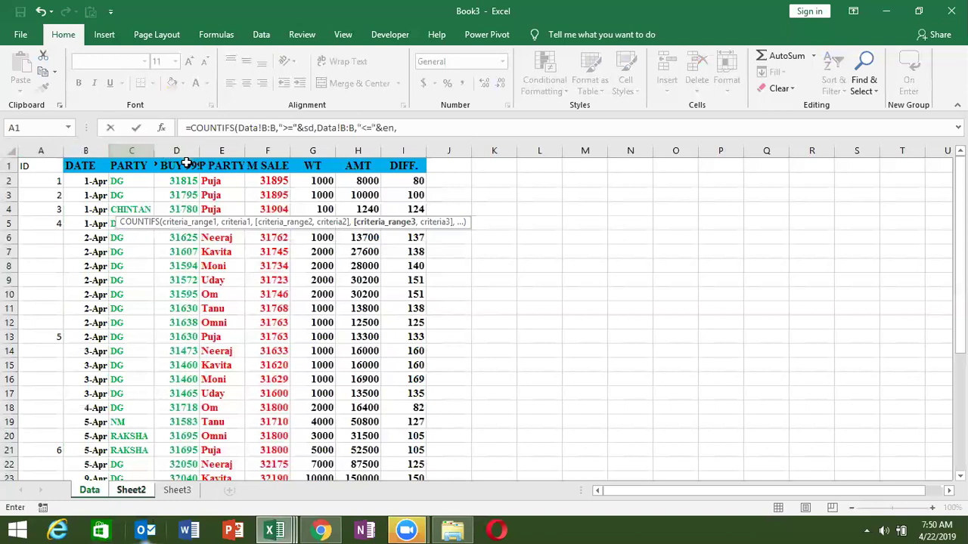
- Add Data column E as the party criteria range and dismiss the too-few-arguments error
{"action": "left_click", "coordinate": [234, 151]}
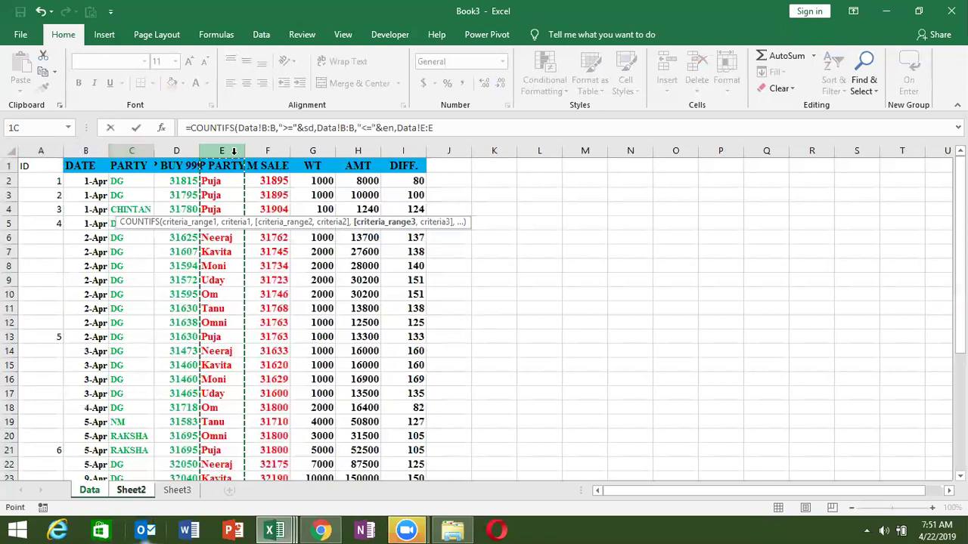
{"action": "type", "text": "="}
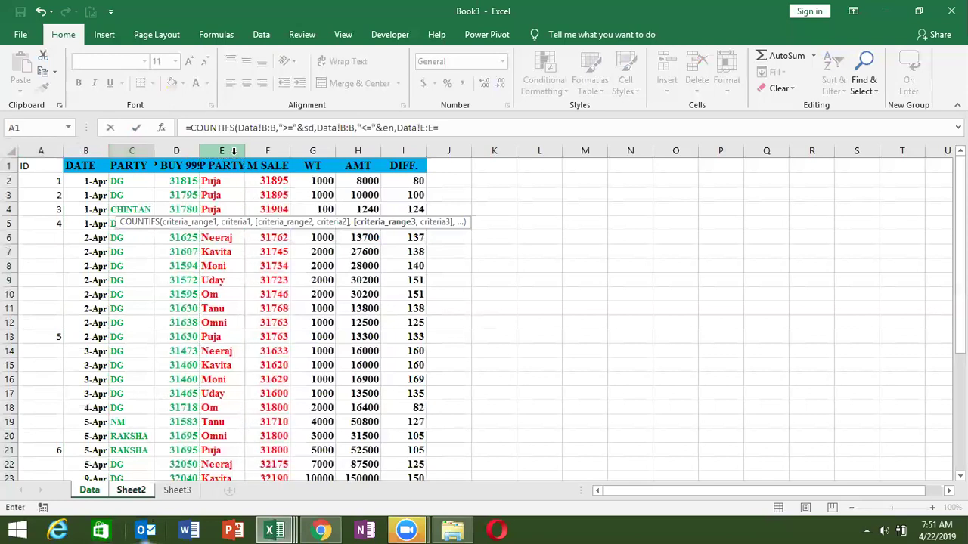
{"action": "type", "text": "p"}
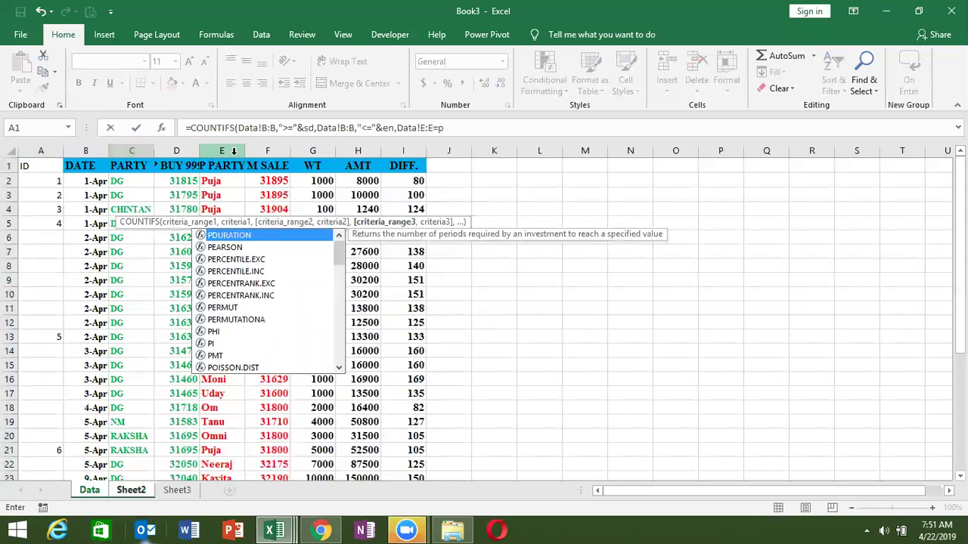
{"action": "key", "text": "Escape"}
{"action": "key", "text": "BackSpace"}
{"action": "type", "text": "p"}
{"action": "type", "text": ")"}
{"action": "key", "text": "Return"}
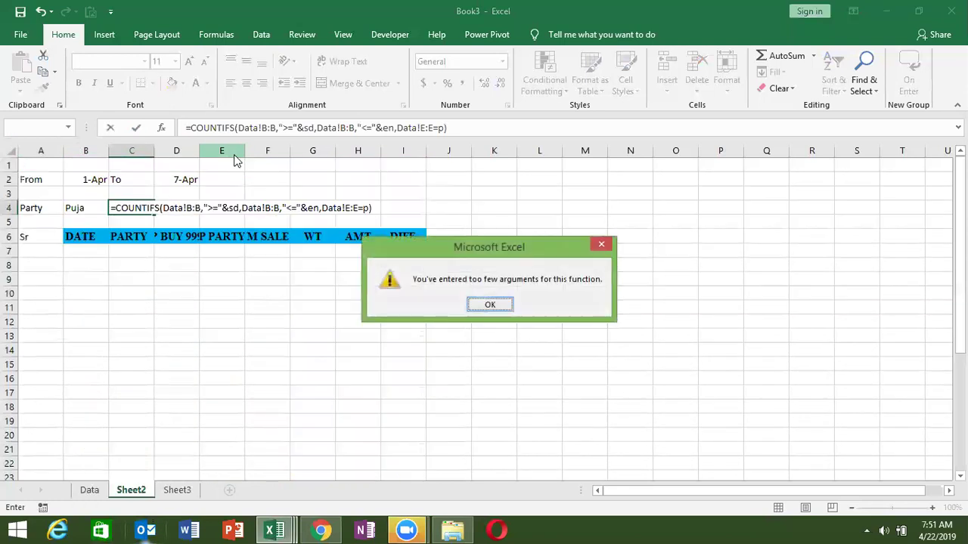
{"action": "key", "text": "Return"}
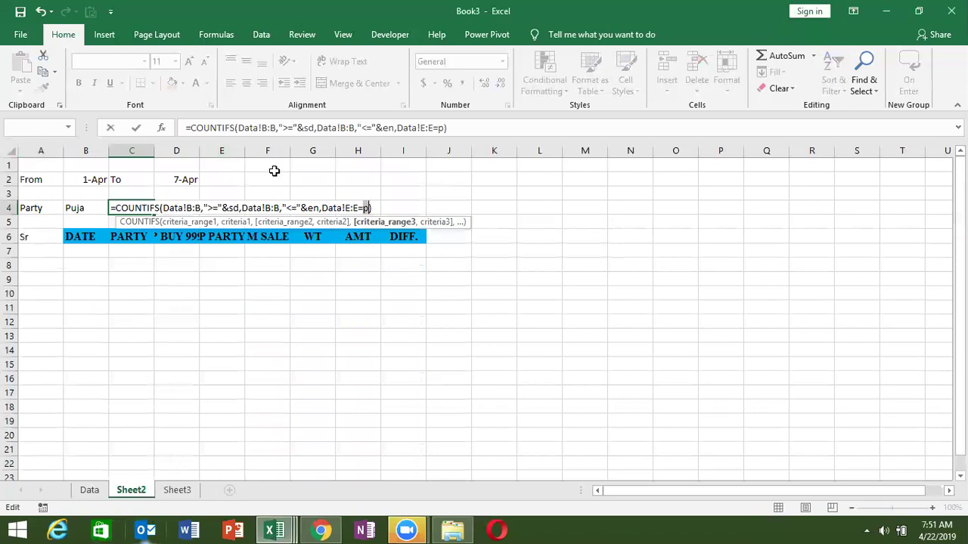
- Point the start-date condition at From date B2 and the end-date condition at To date D2
{"action": "left_click", "coordinate": [238, 207]}
{"action": "key", "text": "BackSpace"}
{"action": "key", "text": "BackSpace"}
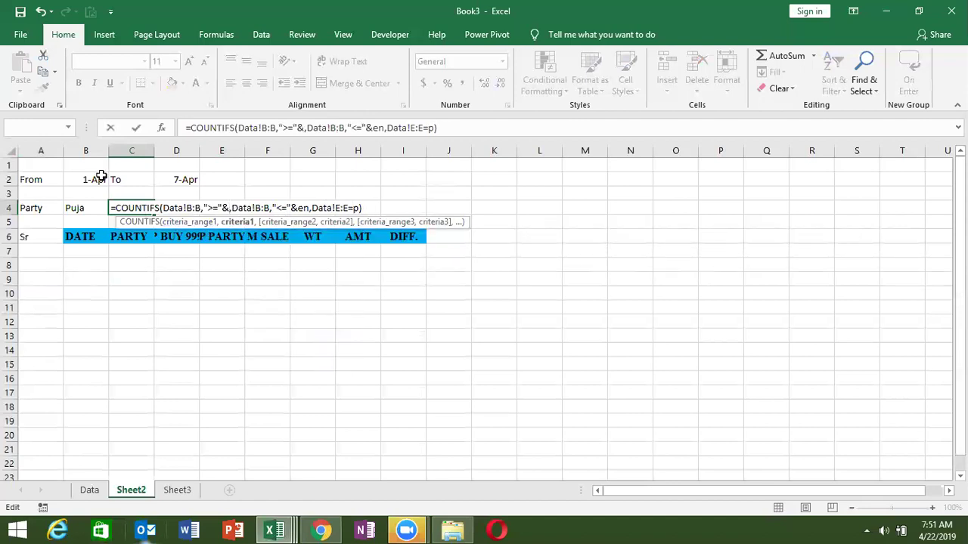
{"action": "left_click", "coordinate": [96, 180]}
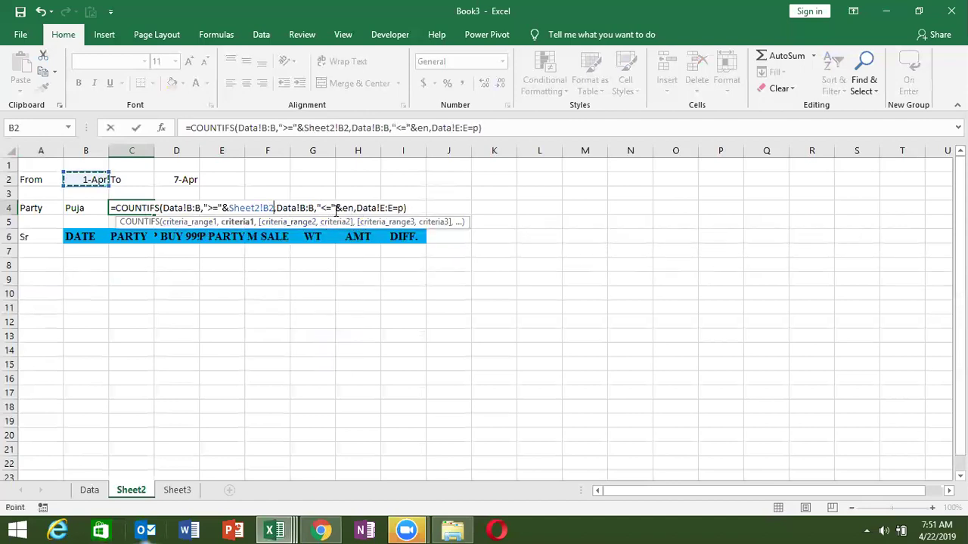
{"action": "left_click", "coordinate": [346, 209]}
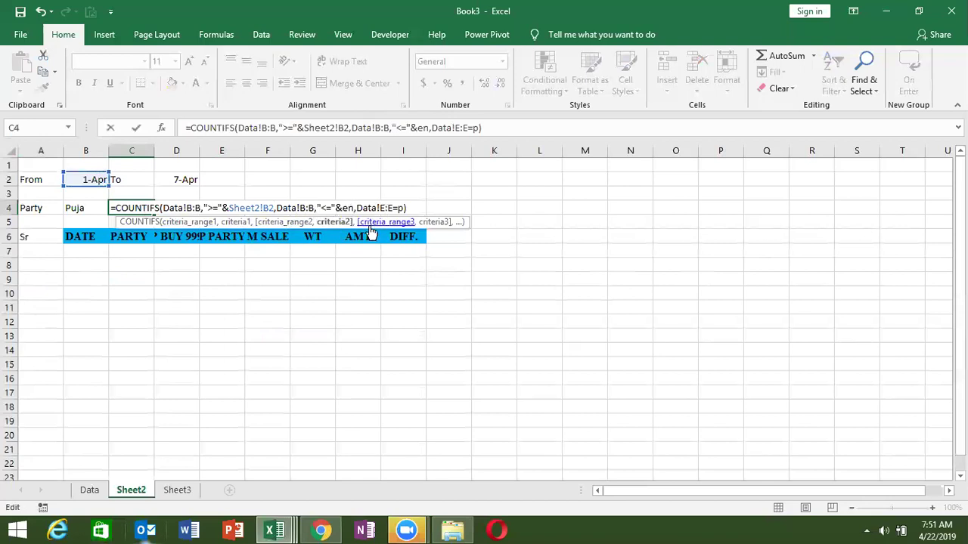
{"action": "left_click", "coordinate": [399, 208]}
{"action": "key", "text": "BackSpace"}
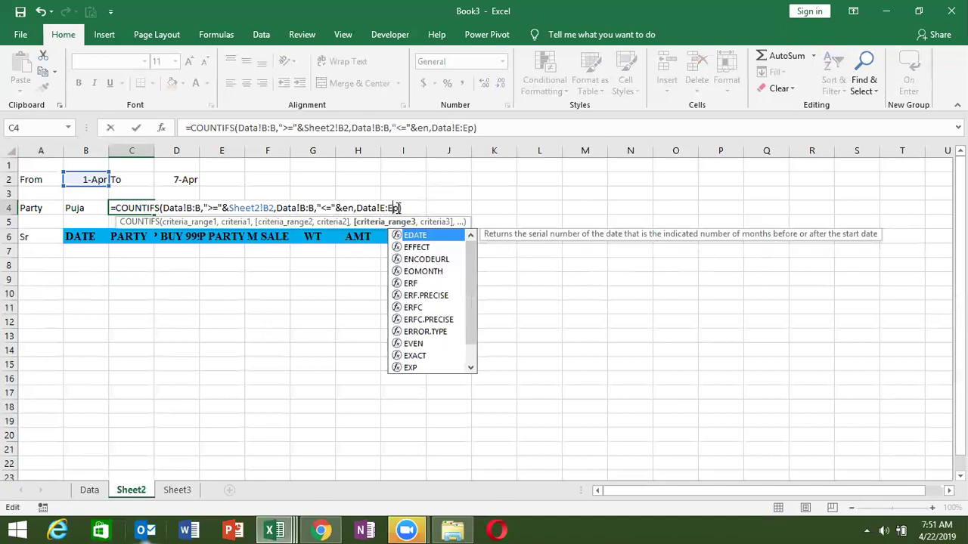
{"action": "type", "text": ","}
{"action": "left_click", "coordinate": [350, 208]}
{"action": "key", "text": "BackSpace"}
{"action": "key", "text": "BackSpace"}
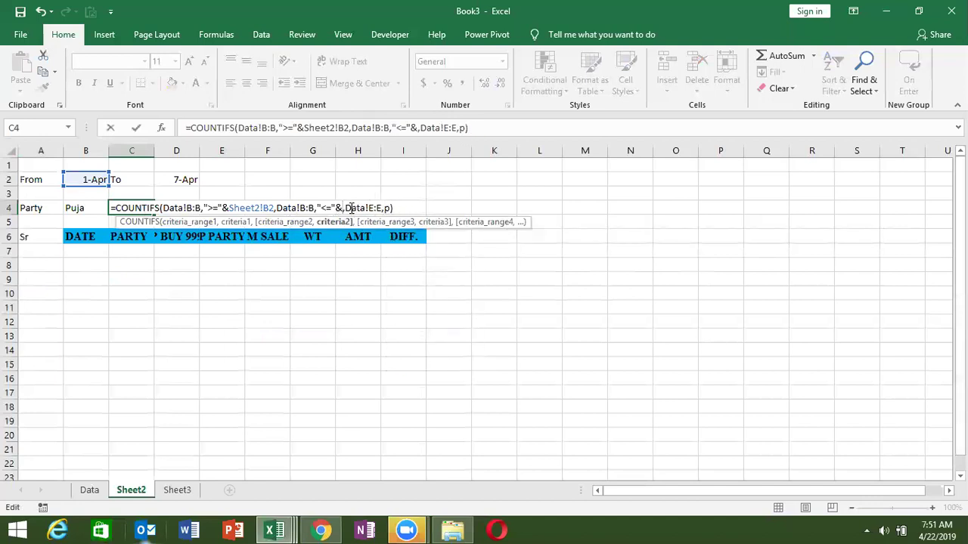
{"action": "left_click", "coordinate": [189, 183]}
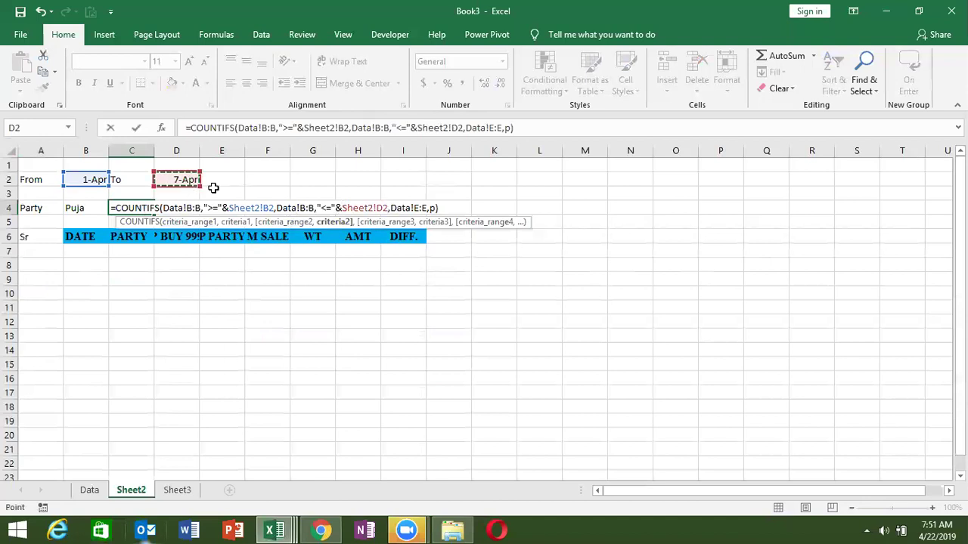
- Point the party condition at B4 and commit the COUNTIFS so C4 shows 6
{"action": "left_click", "coordinate": [434, 208]}
{"action": "key", "text": "BackSpace"}
{"action": "left_click", "coordinate": [85, 208]}
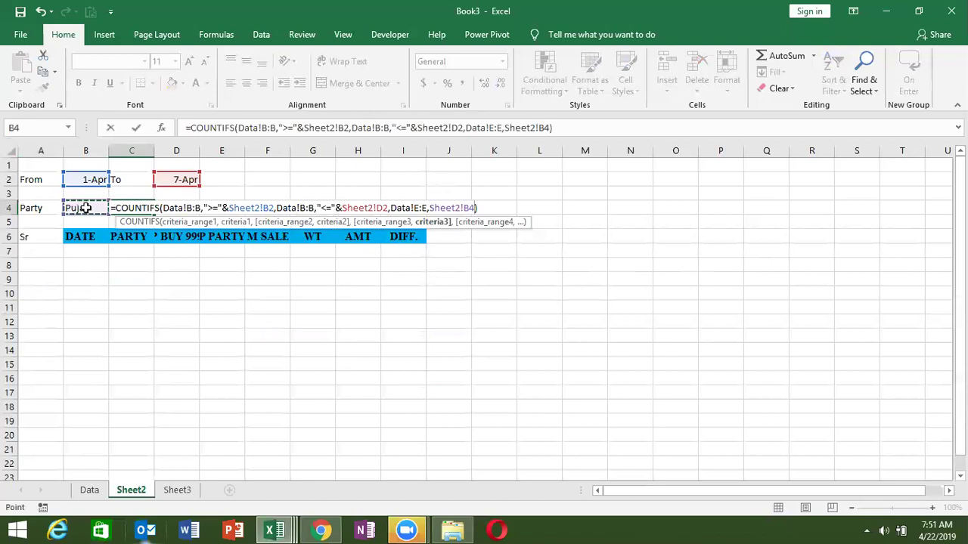
{"action": "key", "text": "Return"}
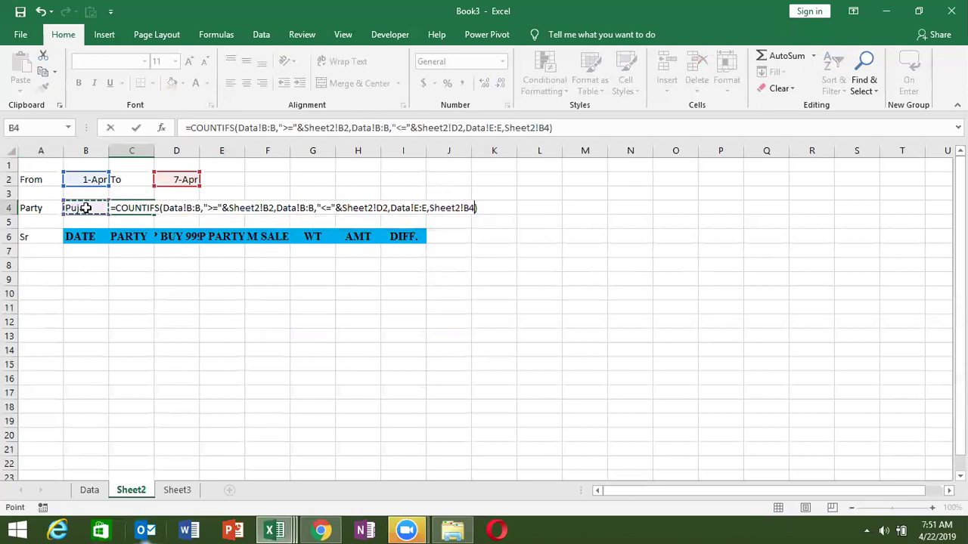
{"action": "key", "text": "Return"}
{"action": "key", "text": "Down"}
{"action": "key", "text": "Down"}
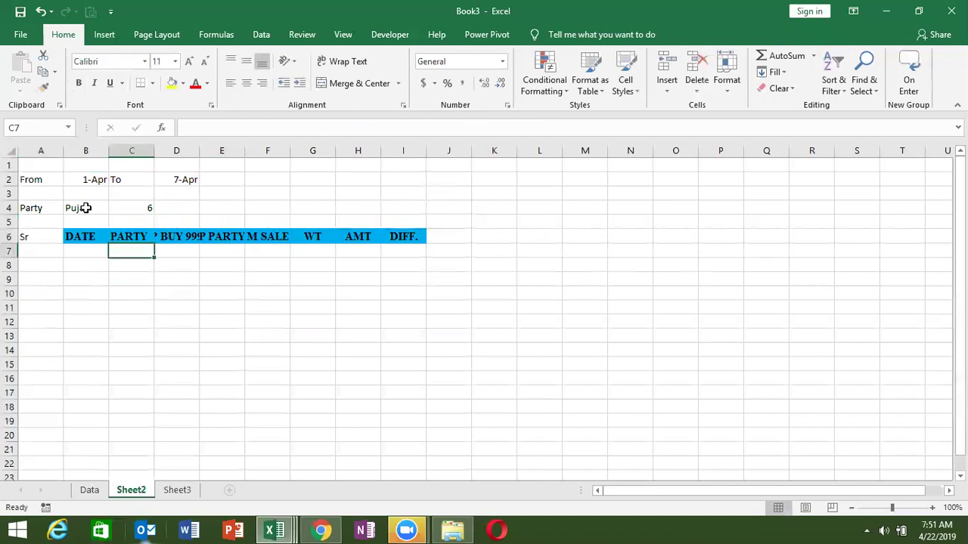
- Enter 1 in A7, and in A8 an IF formula giving A7+1 until the C4 count is exceeded
{"action": "key", "text": "Home"}
{"action": "type", "text": "1"}
{"action": "key", "text": "Return"}
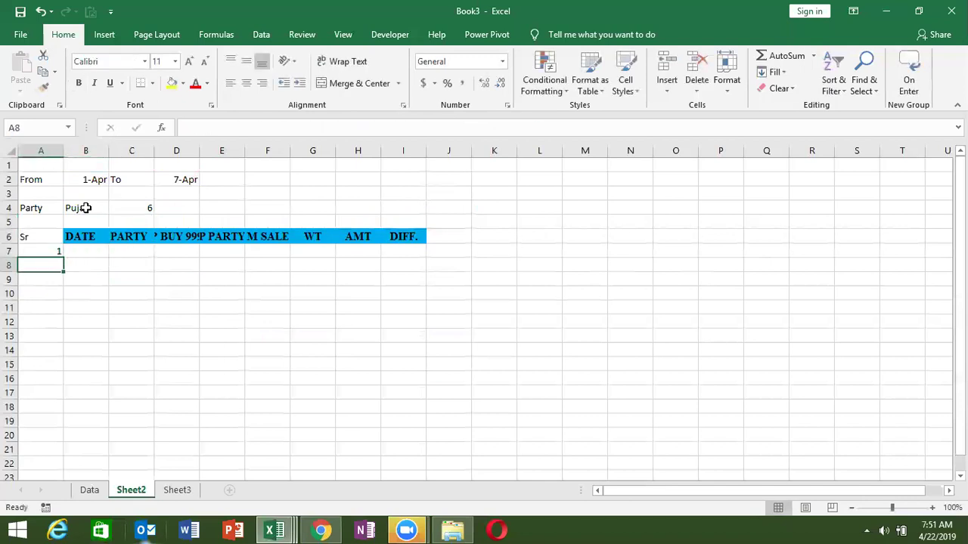
{"action": "type", "text": "=IF("}
{"action": "key", "text": "Up"}
{"action": "type", "text": "+1>"}
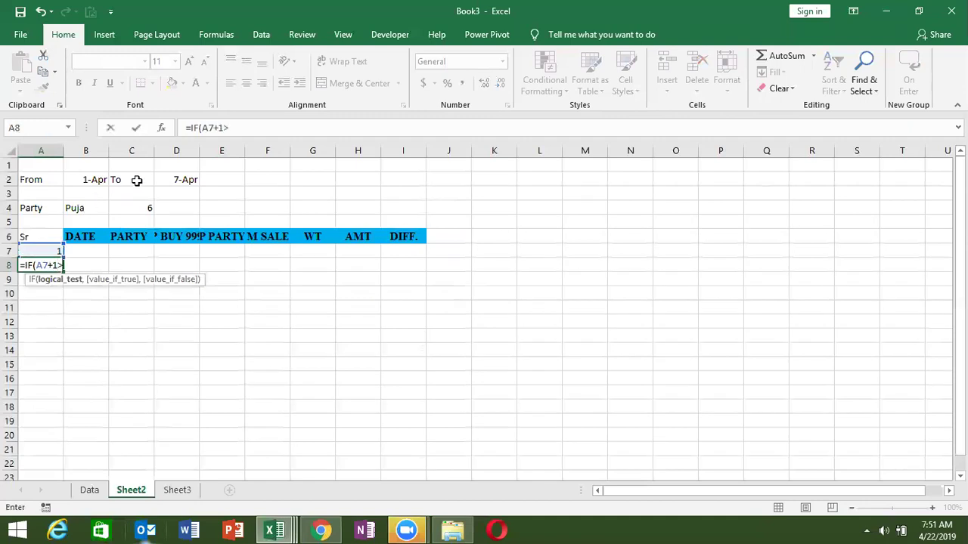
{"action": "left_click", "coordinate": [145, 210]}
{"action": "type", "text": ","}
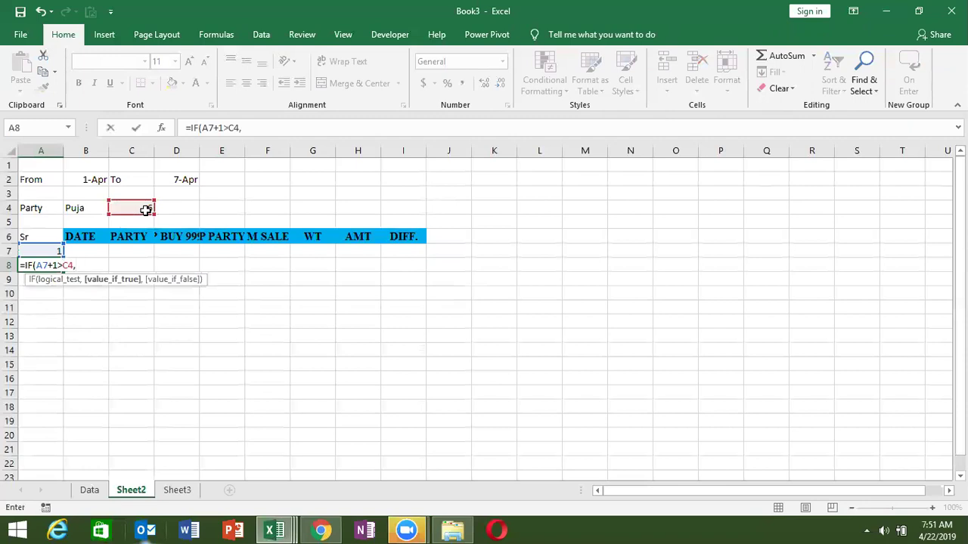
{"action": "type", "text": "\"\","}
{"action": "left_click", "coordinate": [54, 252]}
{"action": "type", "text": "+1"}
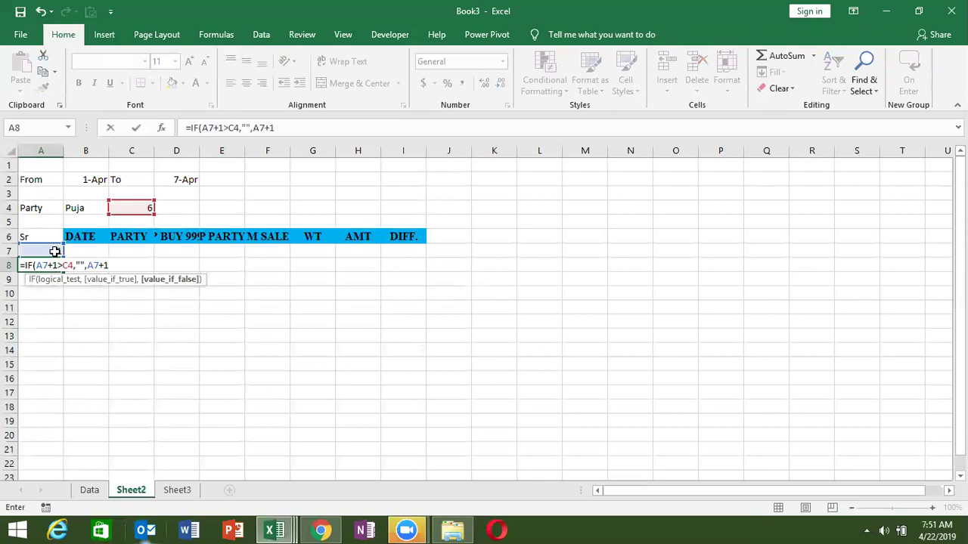
{"action": "key", "text": "Return"}
- Make A8's C4 reference absolute and wrap the formula in IFERROR with a blank result
{"action": "key", "text": "Up"}
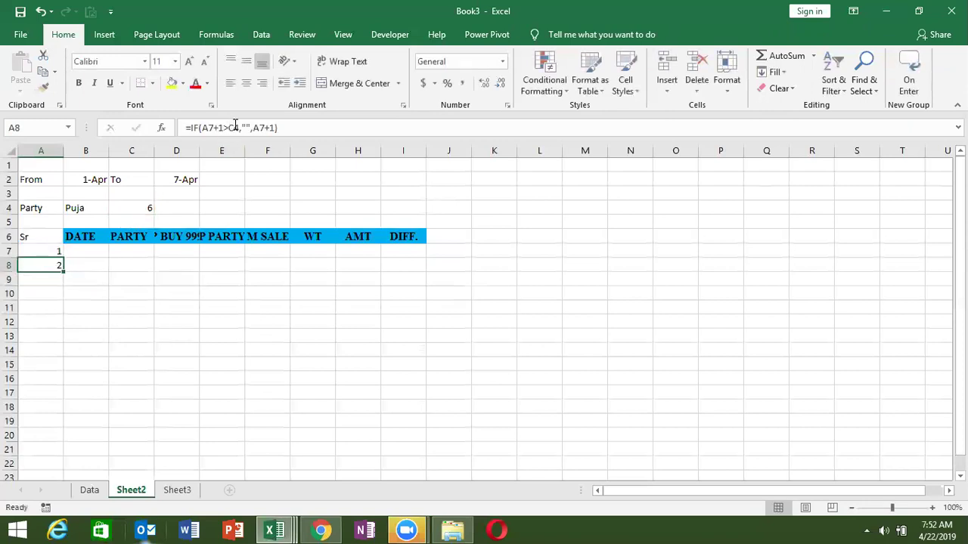
{"action": "left_click", "coordinate": [236, 127]}
{"action": "key", "text": "F4"}
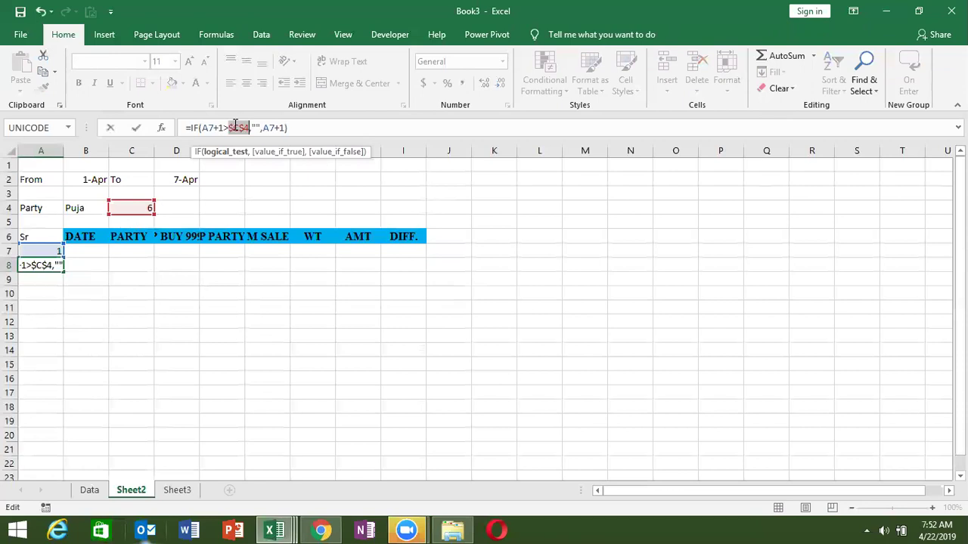
{"action": "left_click", "coordinate": [190, 127]}
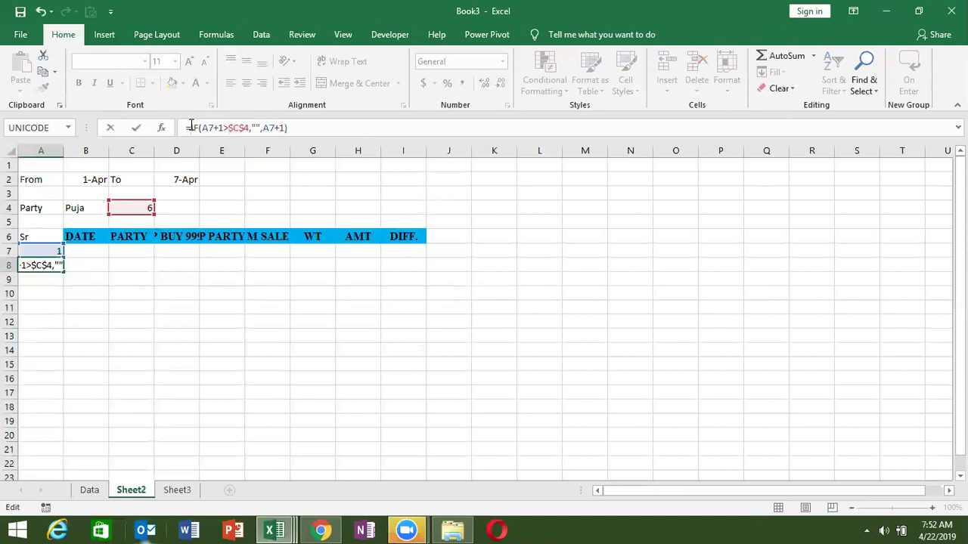
{"action": "type", "text": "if"}
{"action": "key", "text": "Down"}
{"action": "key", "text": "Tab"}
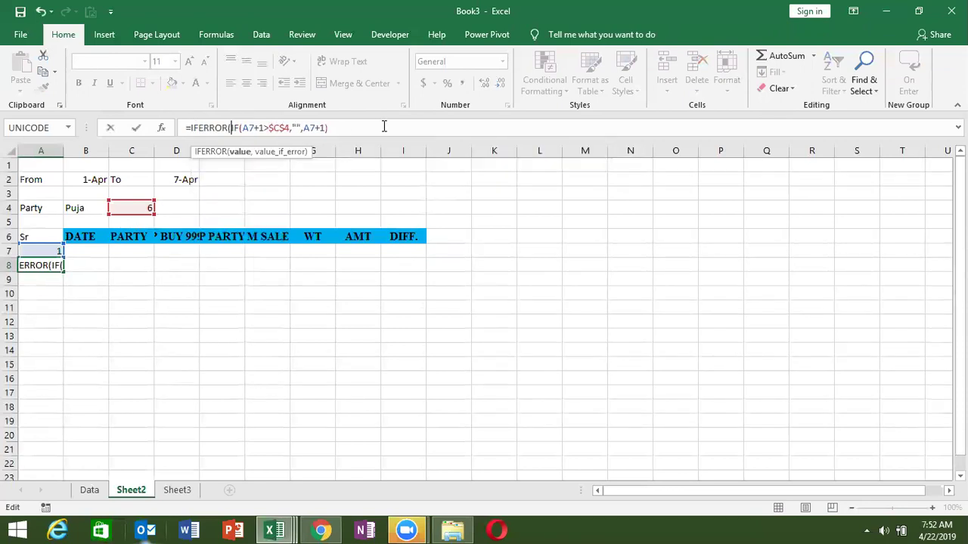
{"action": "type", "text": ",\"\")"}
{"action": "key", "text": "Return"}
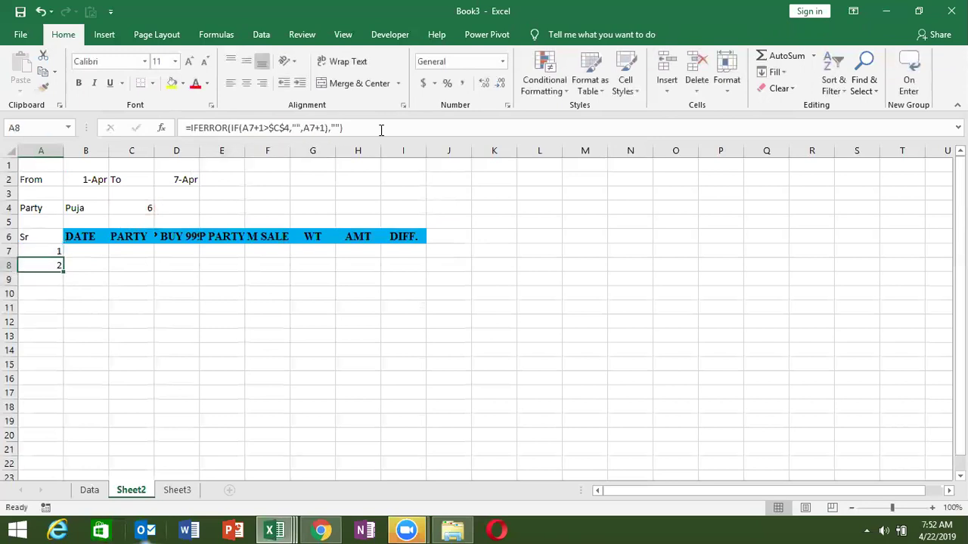
- Fill A8's formula down the Sr column so it numbers rows 1 through 6
{"action": "left_click_drag", "start_coordinate": [64, 270], "coordinate": [46, 476]}
{"action": "key", "text": "ctrl+Up"}
{"action": "key", "text": "Up"}
{"action": "key", "text": "Up"}
{"action": "key", "text": "Up"}
{"action": "key", "text": "Up"}
{"action": "key", "text": "Down"}
{"action": "key", "text": "Down"}
{"action": "key", "text": "Down"}
{"action": "key", "text": "Down"}
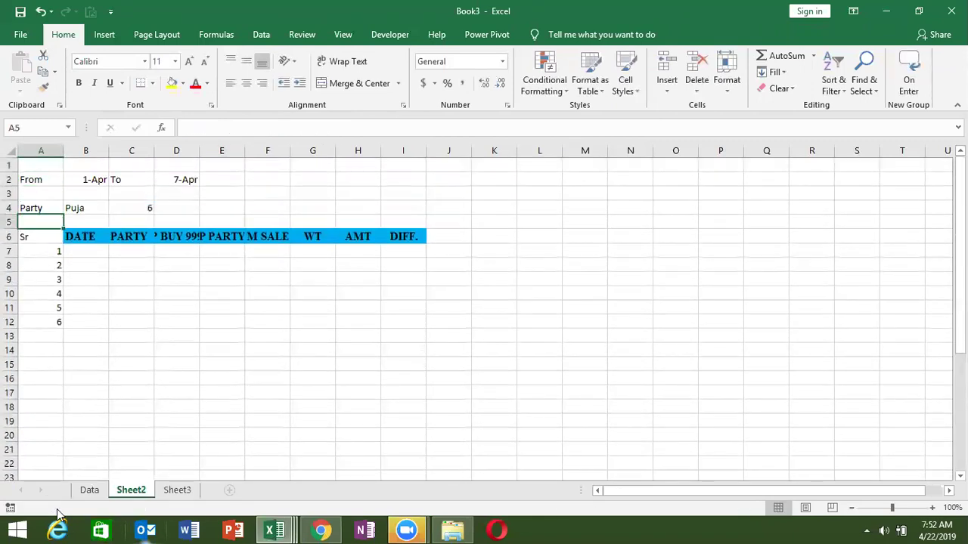
{"action": "key", "text": "Down"}
{"action": "key", "text": "Down"}
{"action": "key", "text": "Right"}
- In B7 enter =VLOOKUP(A7,Data!A:I,MATCH(B6,Data!A1:I1,0),0), returning the date 43556
{"action": "type", "text": "=vl"}
{"action": "key", "text": "Tab"}
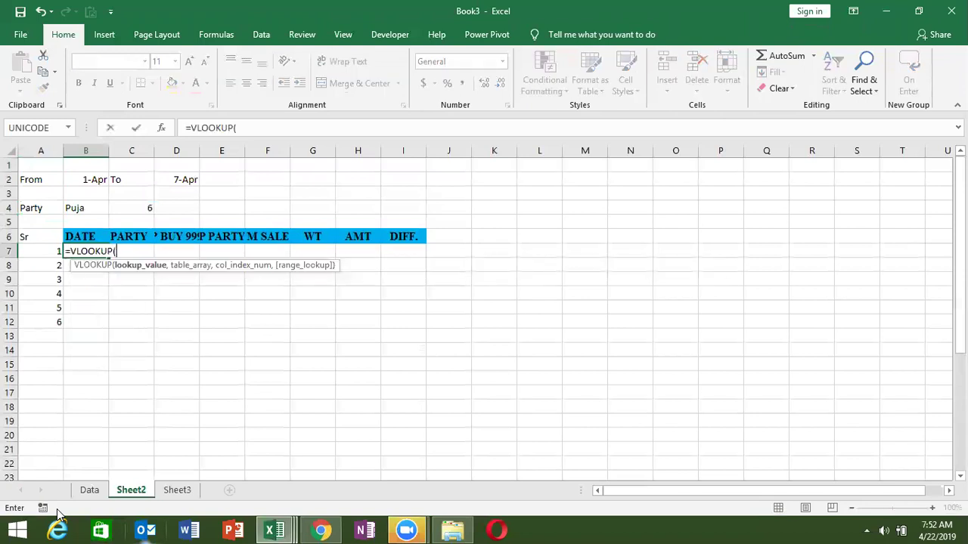
{"action": "key", "text": "Left"}
{"action": "type", "text": ","}
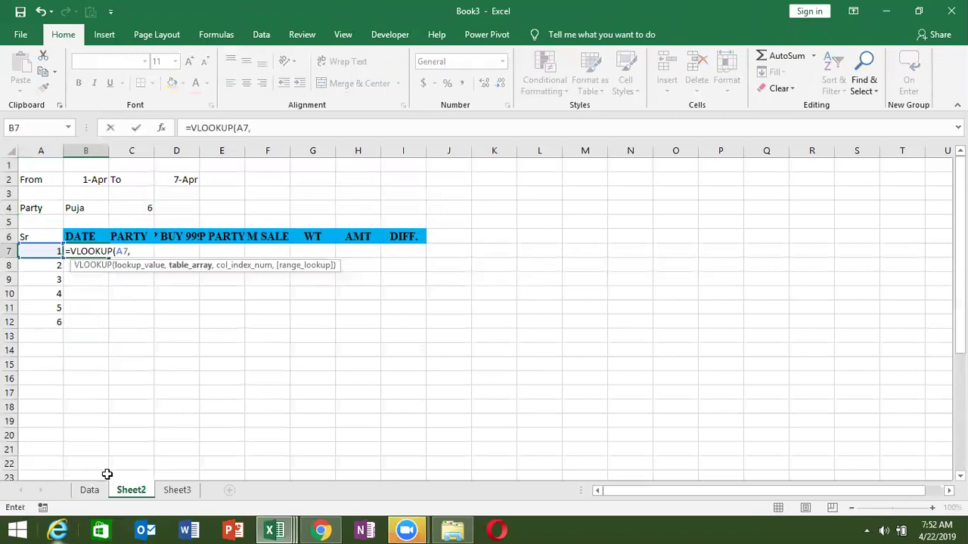
{"action": "left_click", "coordinate": [90, 490]}
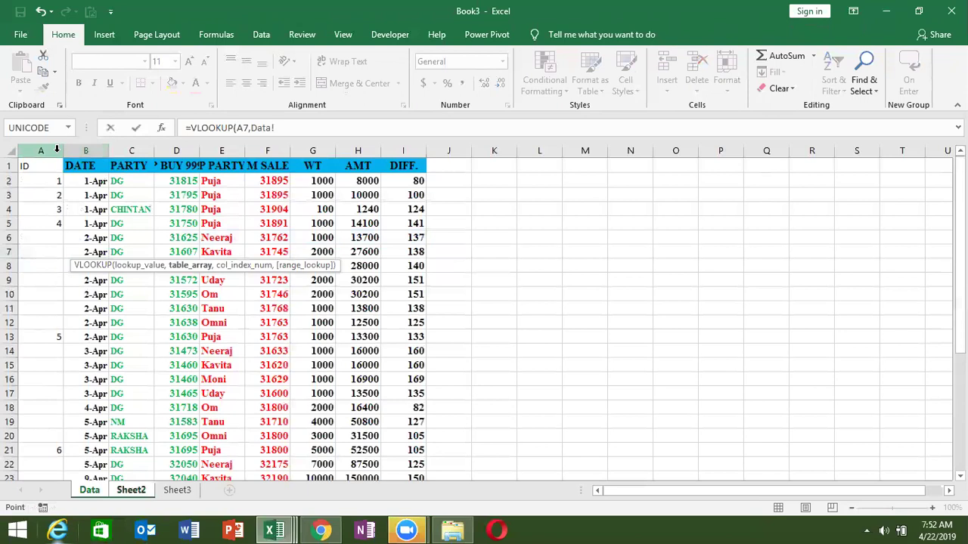
{"action": "left_click_drag", "start_coordinate": [56, 149], "coordinate": [423, 159]}
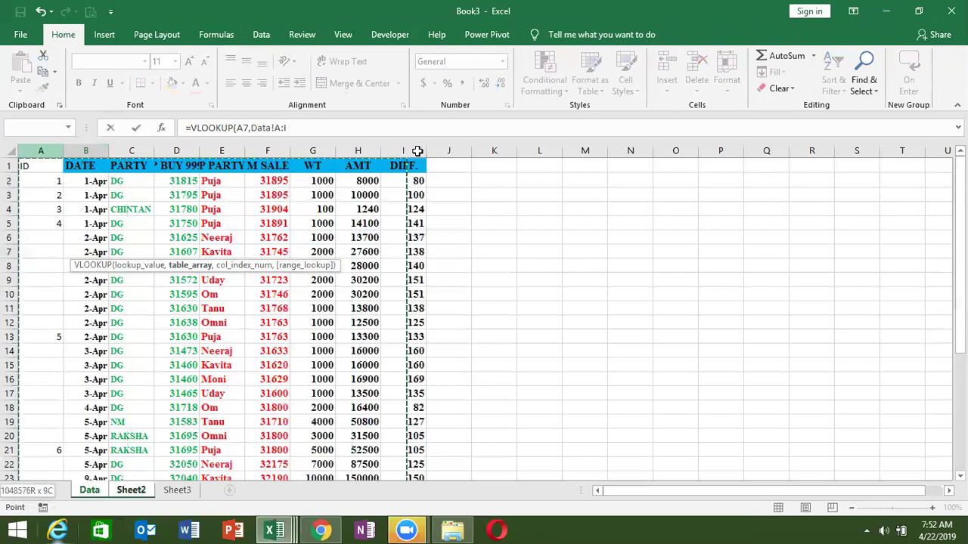
{"action": "type", "text": ","}
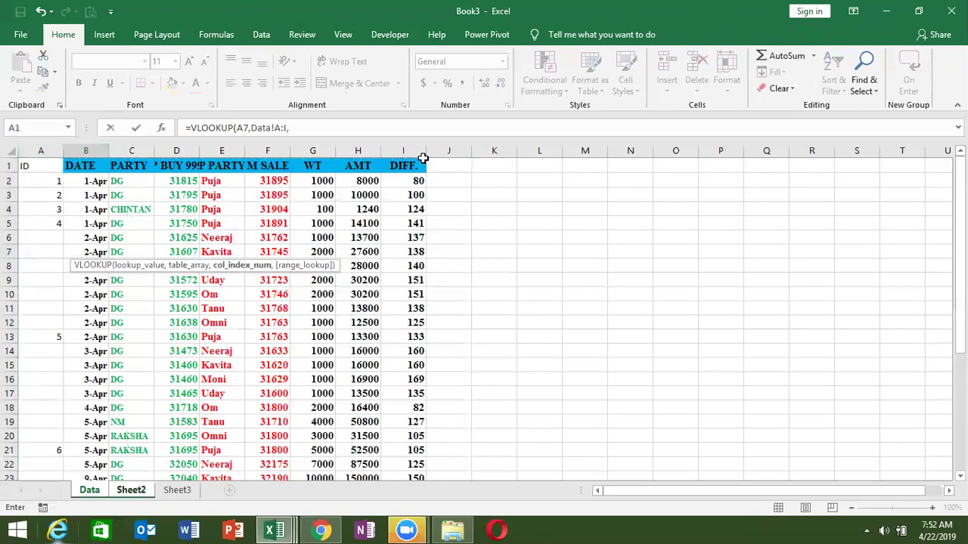
{"action": "type", "text": "mat"}
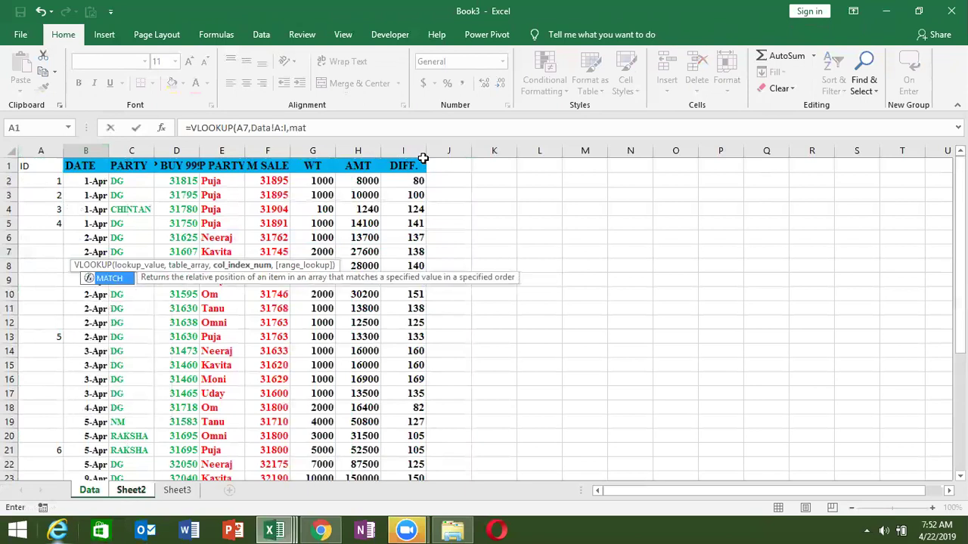
{"action": "key", "text": "Tab"}
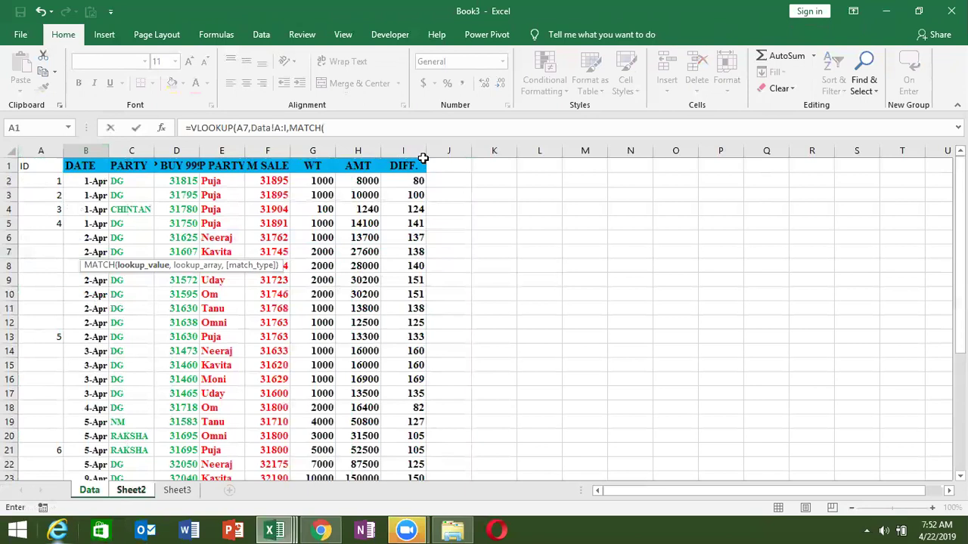
{"action": "type", "text": "b"}
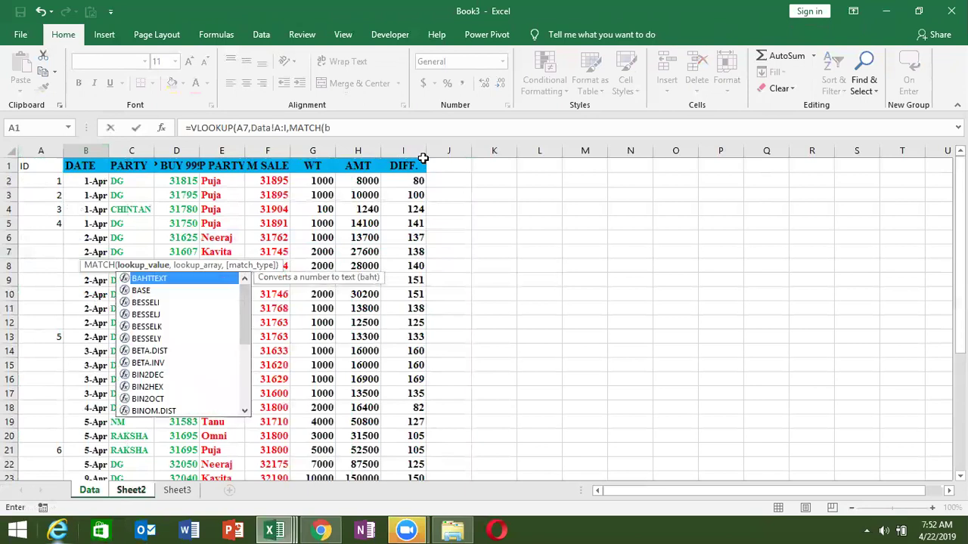
{"action": "type", "text": "6,"}
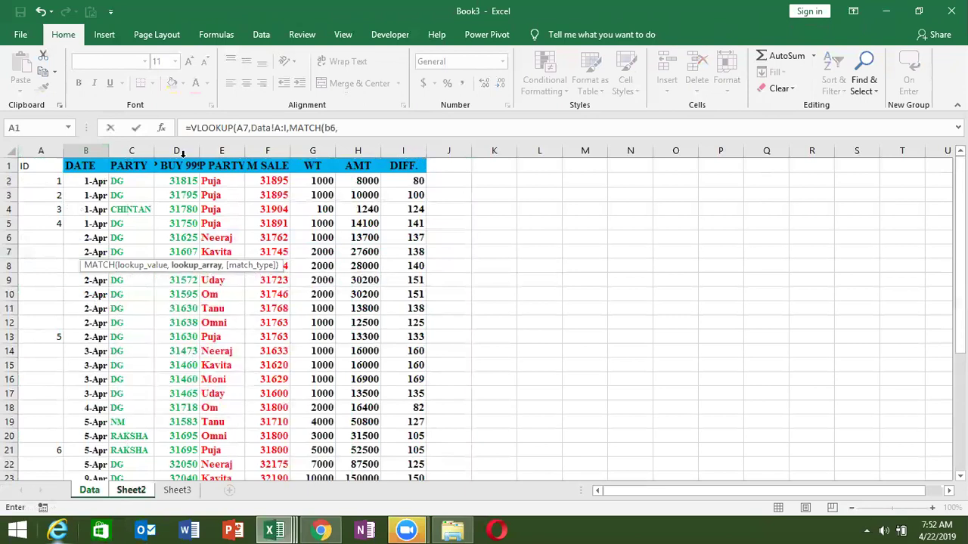
{"action": "left_click_drag", "start_coordinate": [25, 166], "coordinate": [395, 167]}
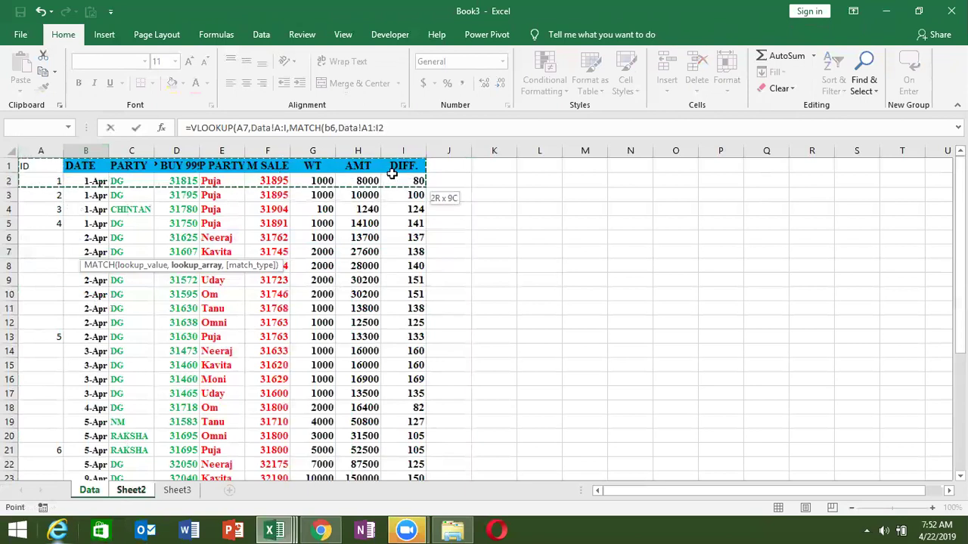
{"action": "type", "text": ",0"}
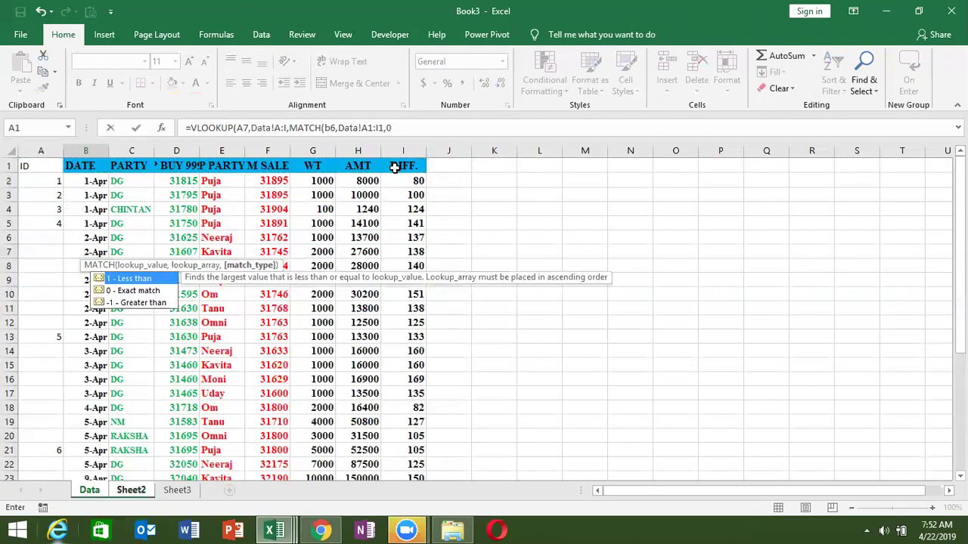
{"action": "type", "text": "),0"}
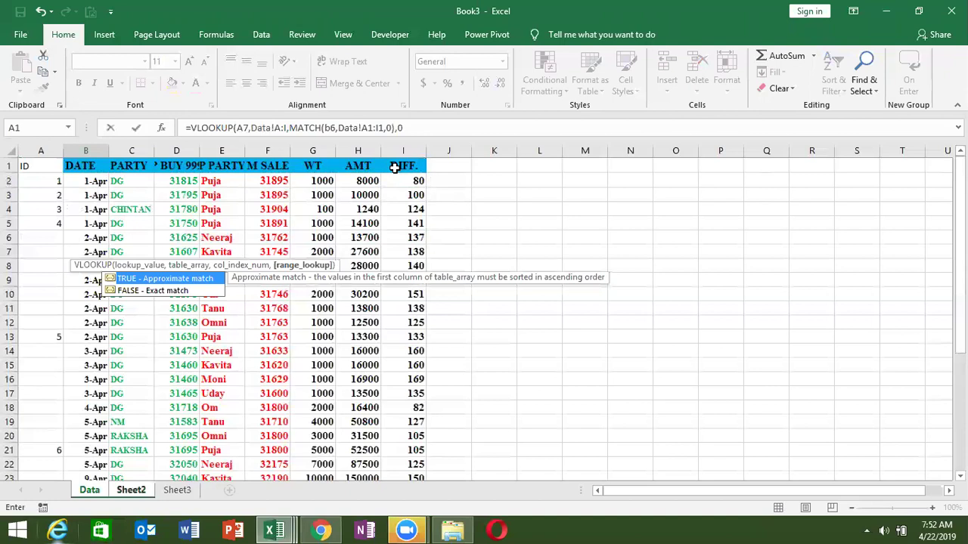
{"action": "type", "text": ")"}
{"action": "key", "text": "Return"}
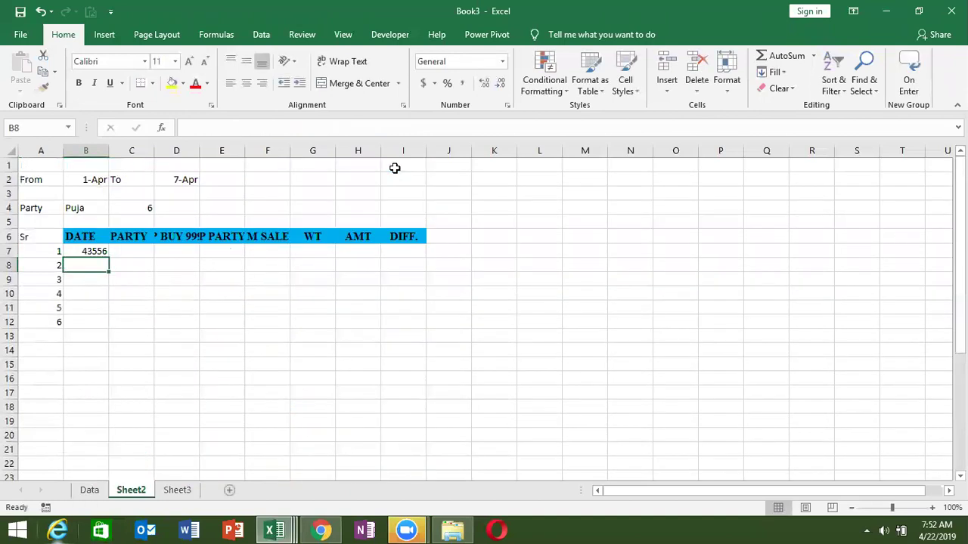
{"action": "key", "text": "Up"}
- Lock B7's references as $A7, Data!$A:$I, B$6 and Data!$A$1:$I$1, then copy it across to I7
{"action": "left_click", "coordinate": [236, 128]}
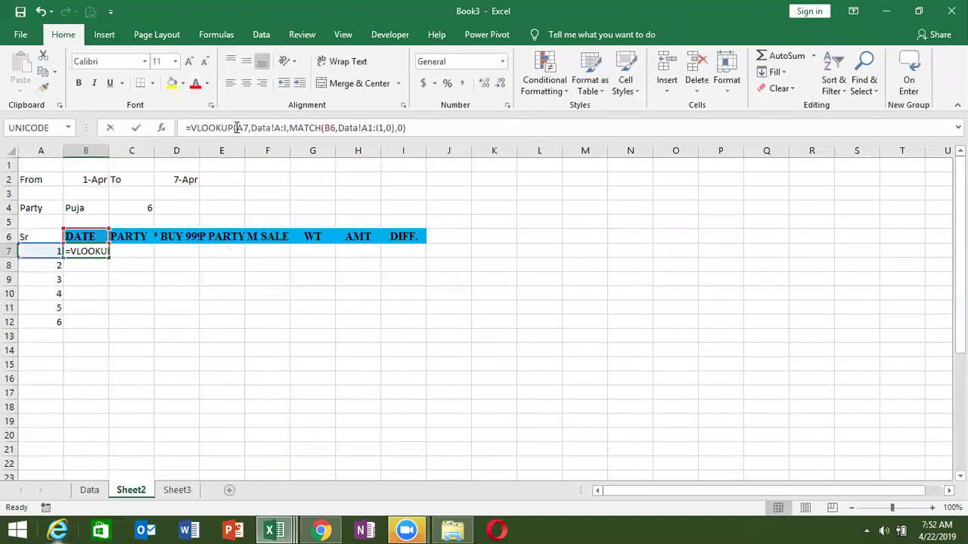
{"action": "type", "text": "$"}
{"action": "left_click", "coordinate": [283, 128]}
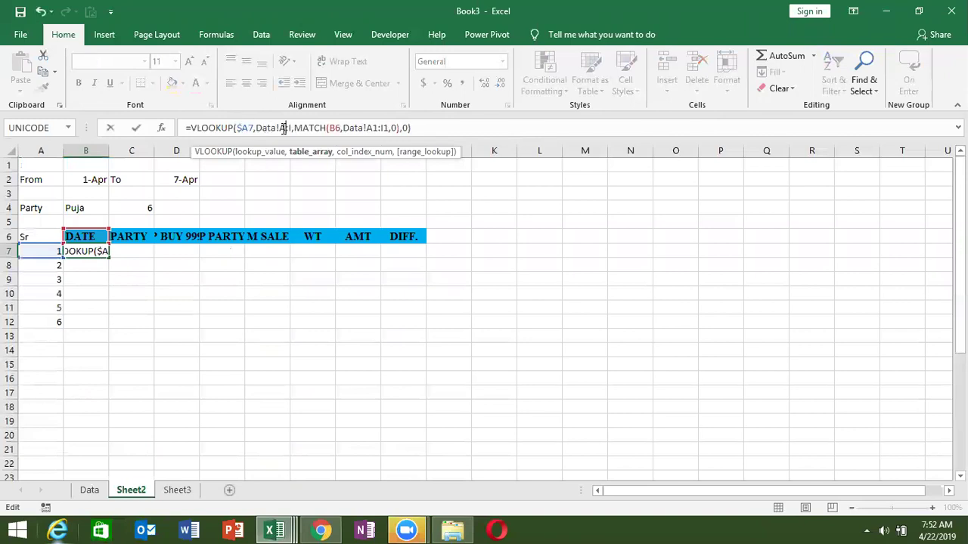
{"action": "key", "text": "F4"}
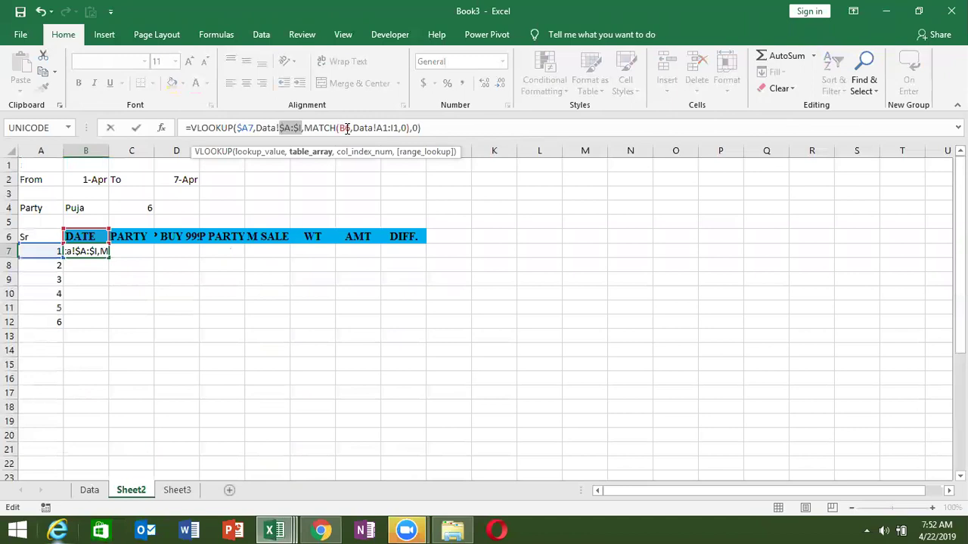
{"action": "left_click", "coordinate": [346, 127]}
{"action": "type", "text": "$"}
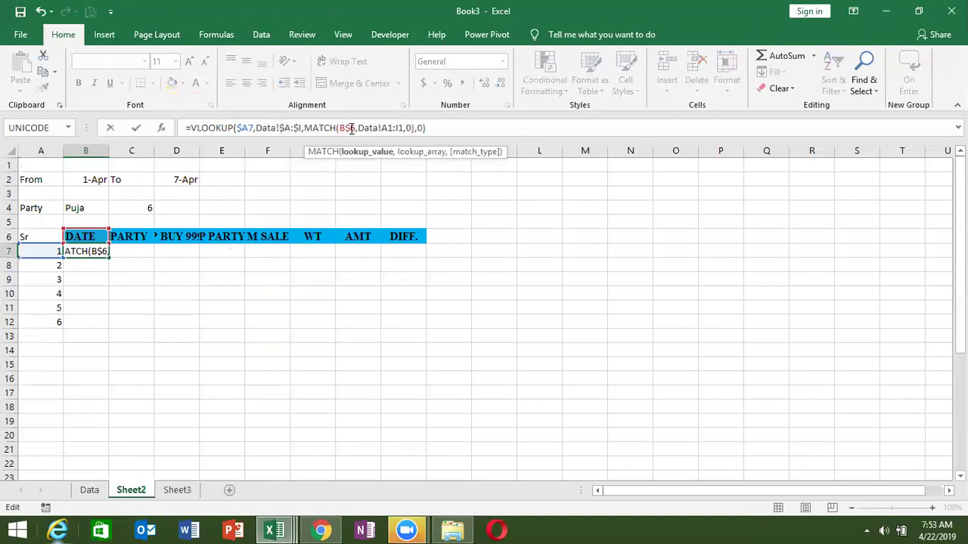
{"action": "left_click", "coordinate": [391, 128]}
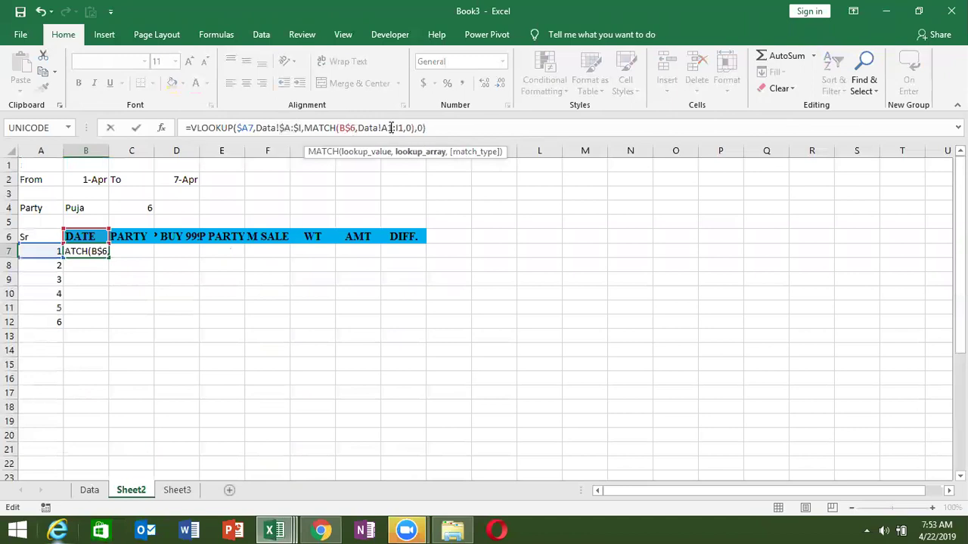
{"action": "key", "text": "F4"}
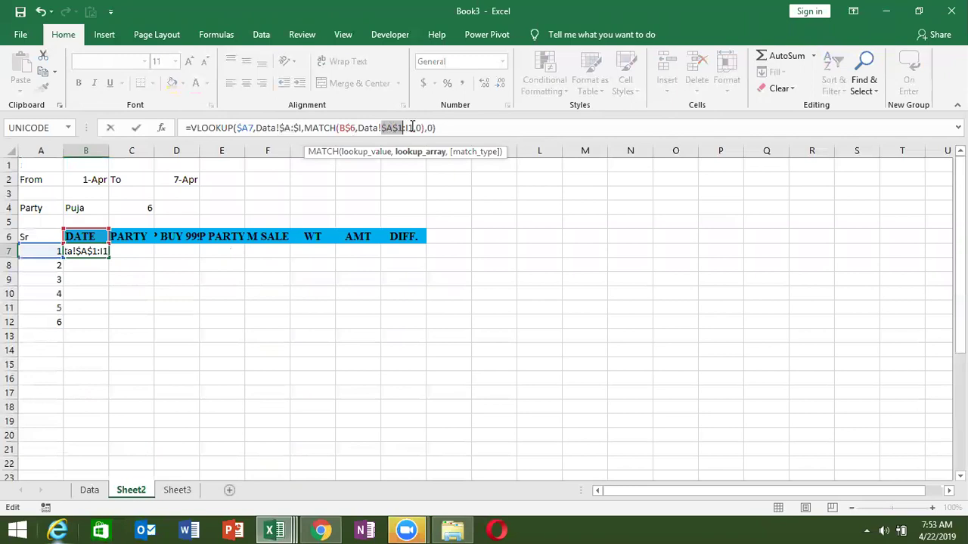
{"action": "left_click", "coordinate": [408, 128]}
{"action": "key", "text": "F4"}
{"action": "key", "text": "ctrl+Return"}
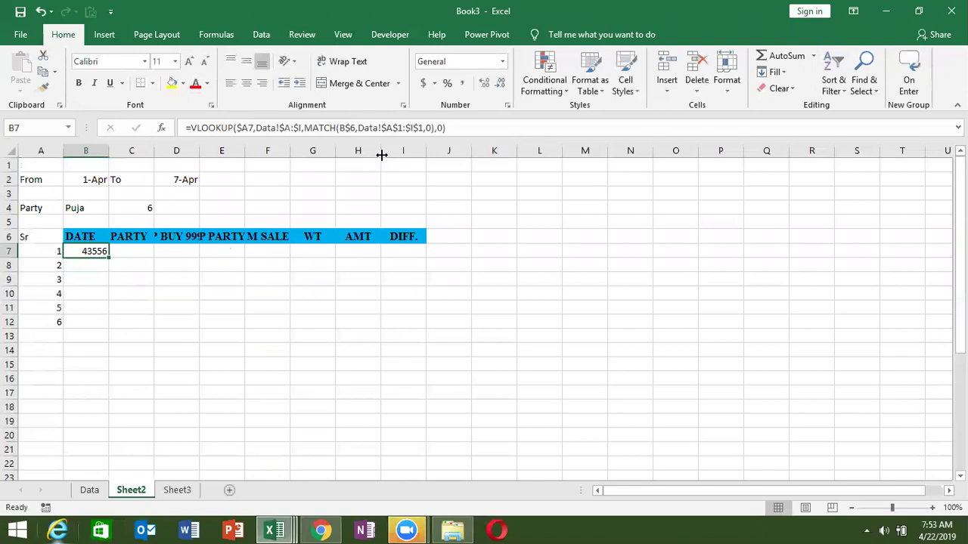
{"action": "left_click_drag", "start_coordinate": [109, 257], "coordinate": [424, 253]}
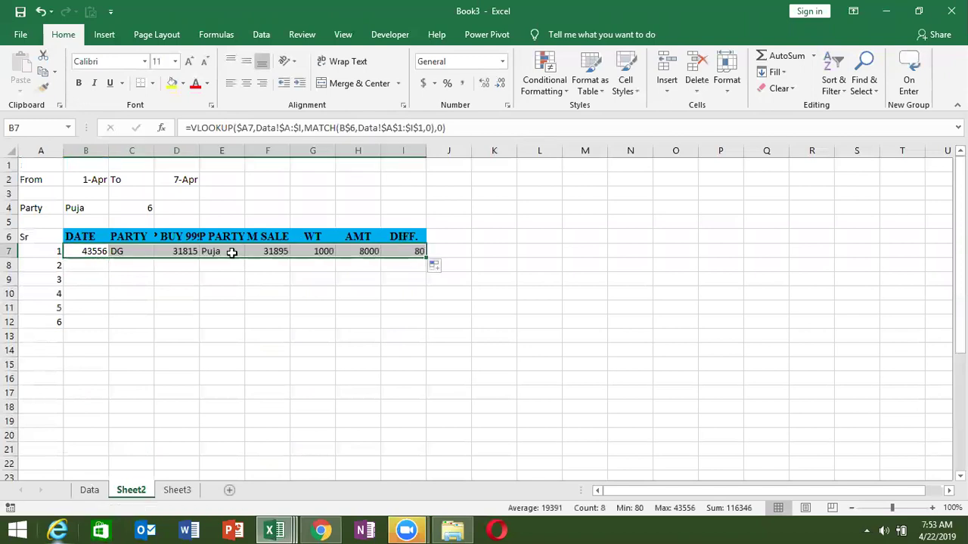
{"action": "left_click", "coordinate": [94, 251]}
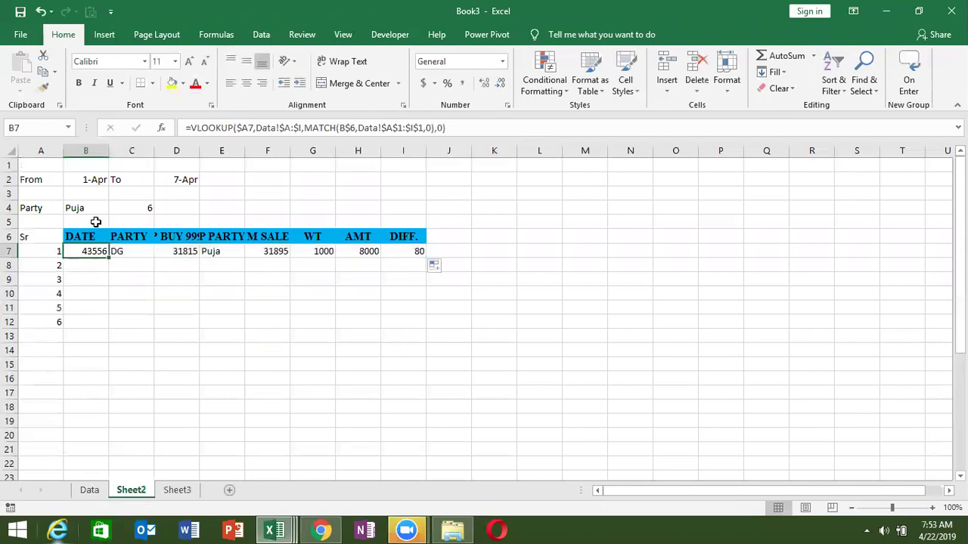
- Wrap B7's lookup in IFERROR, copy it across to I7, and fill row 7 down the report
{"action": "left_click", "coordinate": [191, 128]}
{"action": "type", "text": "if"}
{"action": "key", "text": "Down"}
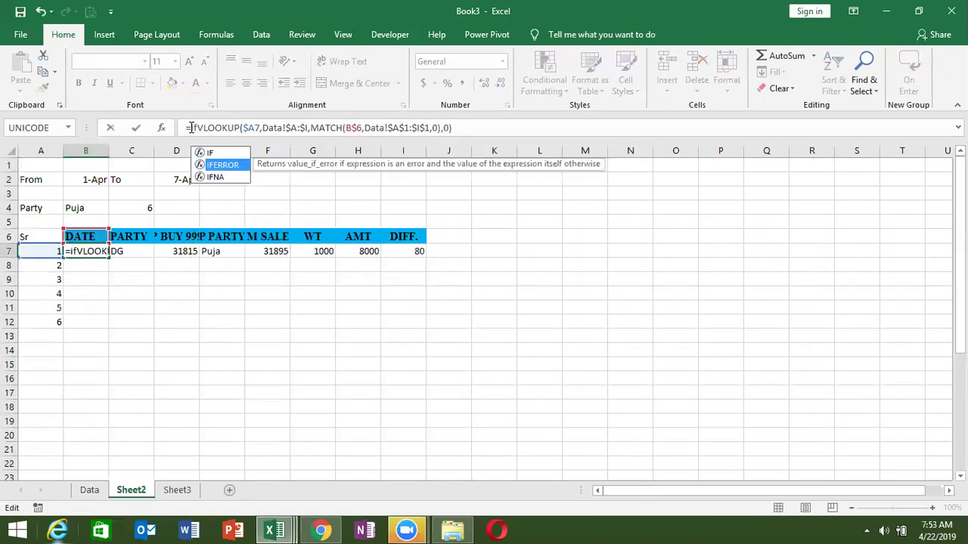
{"action": "key", "text": "Tab"}
{"action": "type", "text": ",0)"}
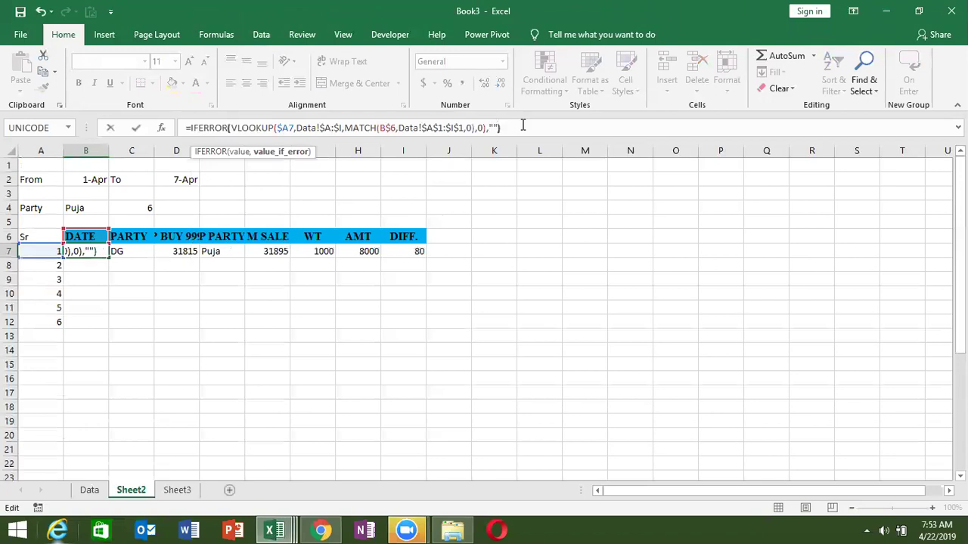
{"action": "key", "text": "Return"}
{"action": "key", "text": "Up"}
{"action": "left_click_drag", "start_coordinate": [111, 259], "coordinate": [427, 256]}
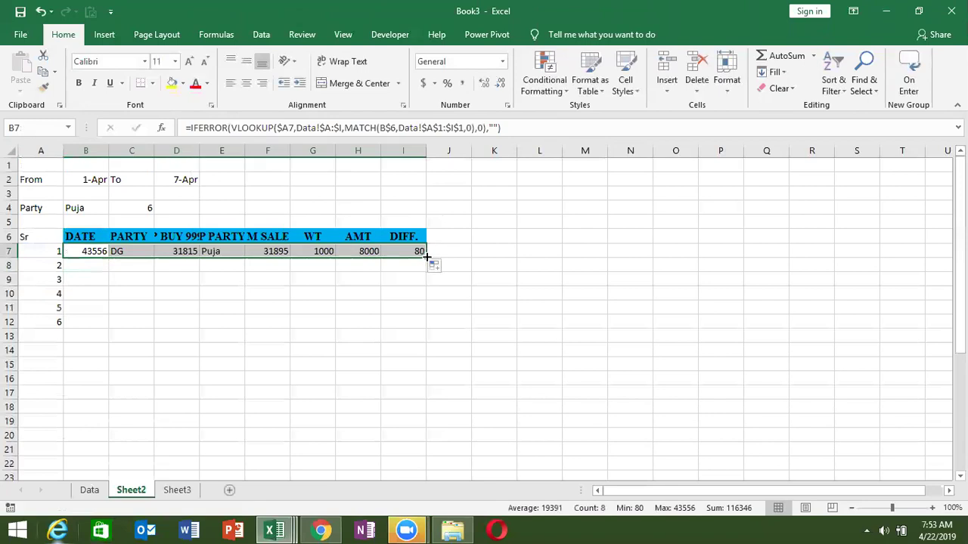
{"action": "double_click", "coordinate": [427, 257]}
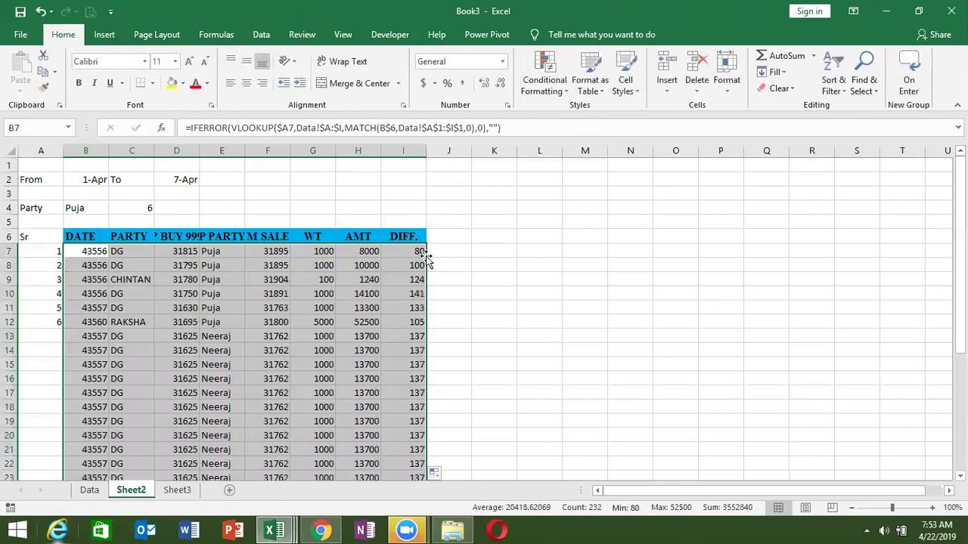
{"action": "left_click", "coordinate": [191, 333]}
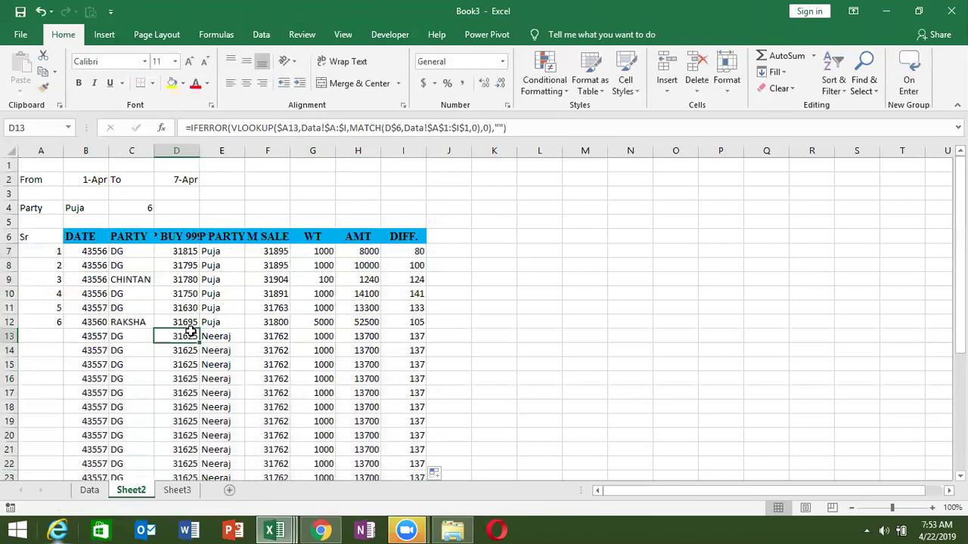
{"action": "left_click", "coordinate": [83, 335]}
{"action": "double_click", "coordinate": [84, 335]}
{"action": "key", "text": "Escape"}
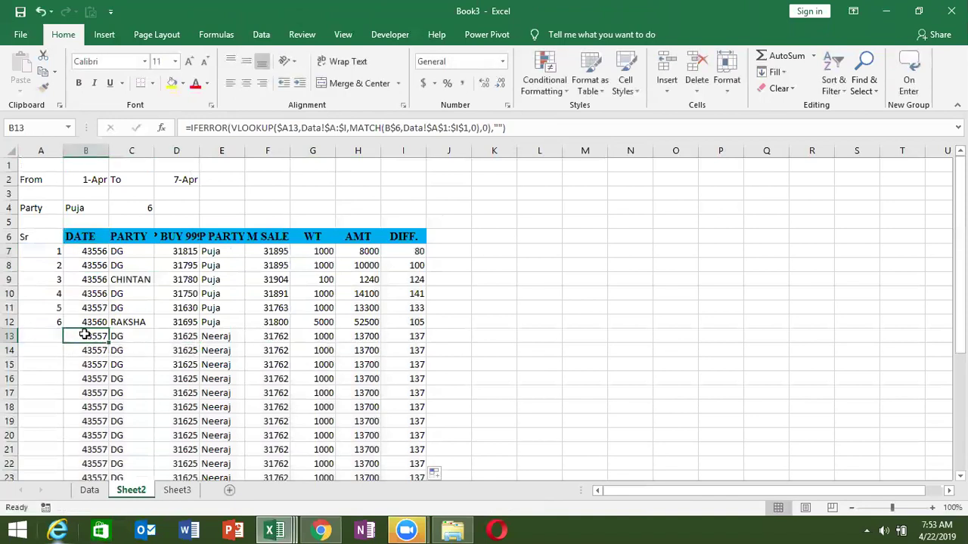
{"action": "left_click", "coordinate": [89, 490]}
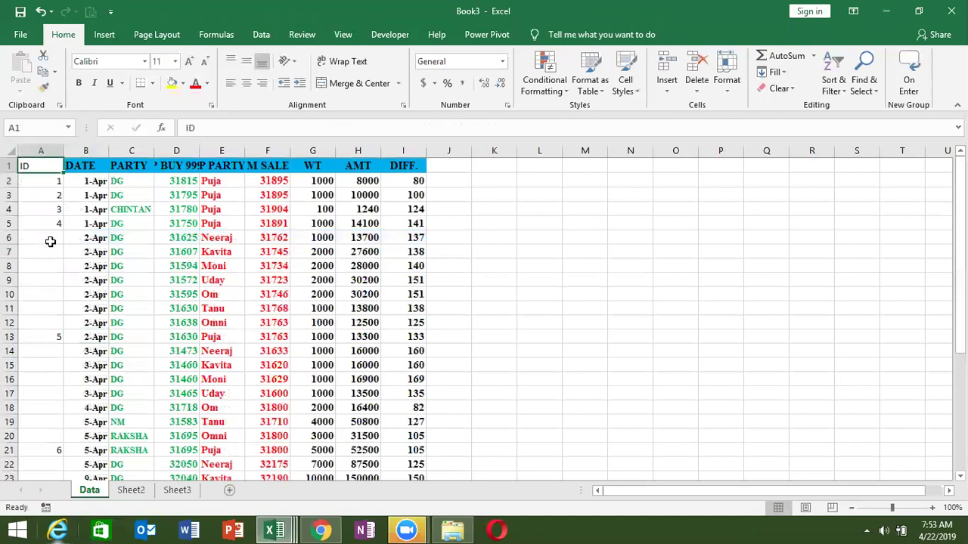
{"action": "left_click", "coordinate": [51, 240]}
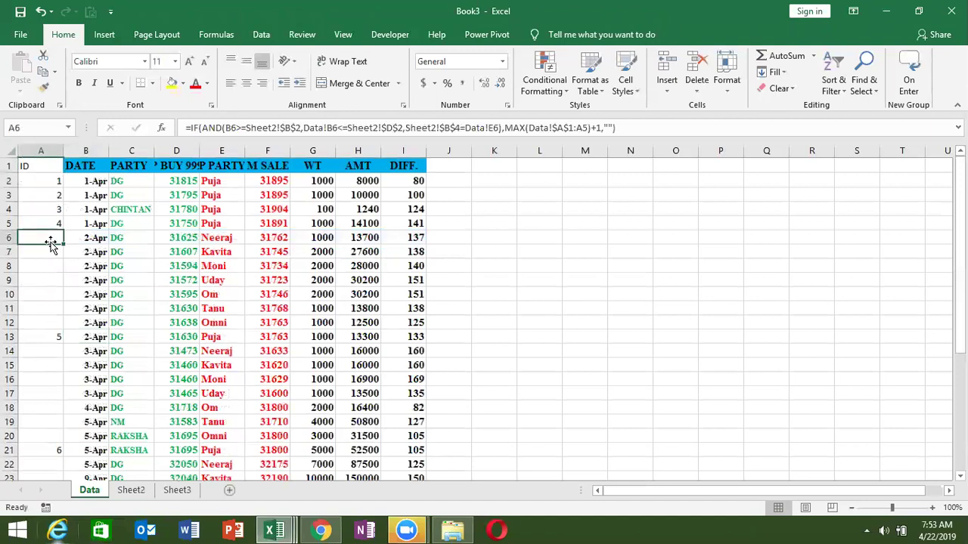
{"action": "left_click", "coordinate": [149, 492]}
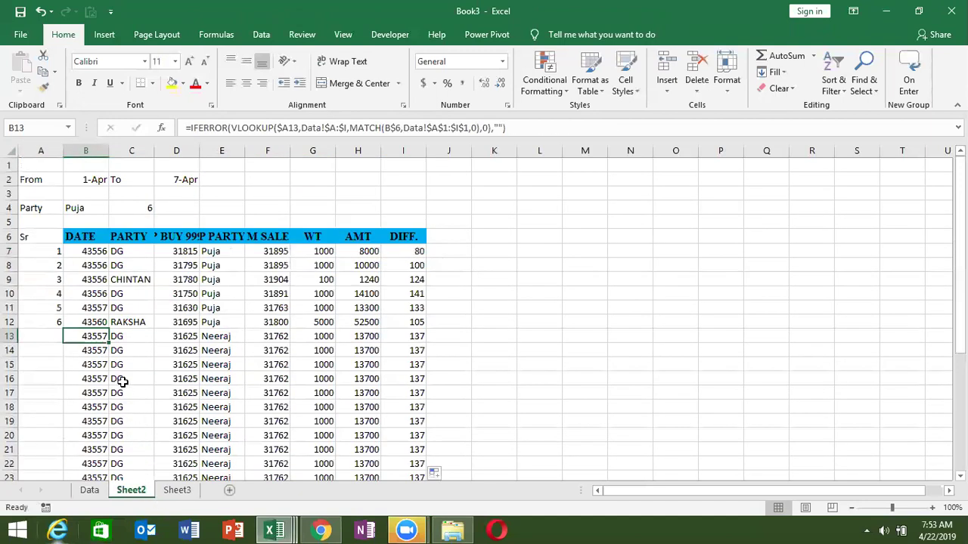
{"action": "left_click", "coordinate": [94, 252]}
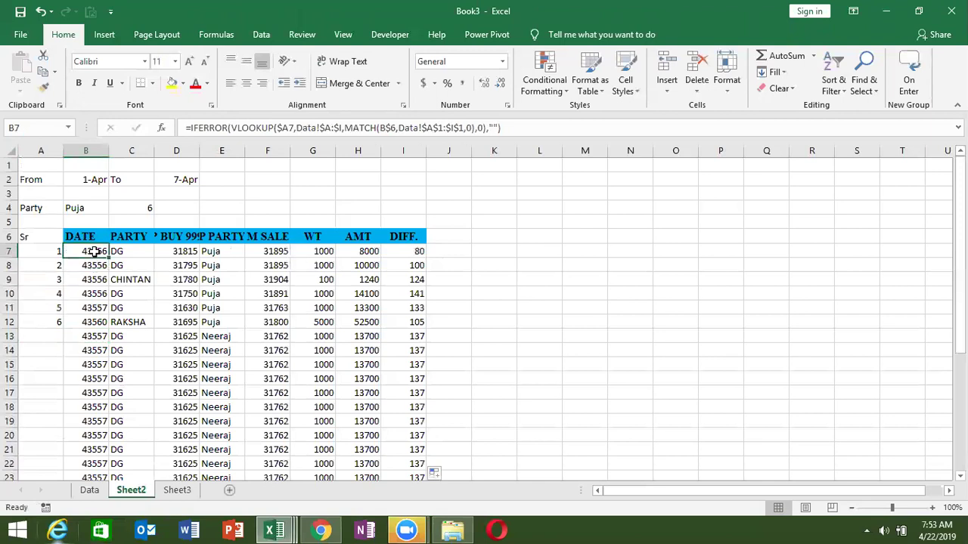
{"action": "left_click", "coordinate": [191, 128]}
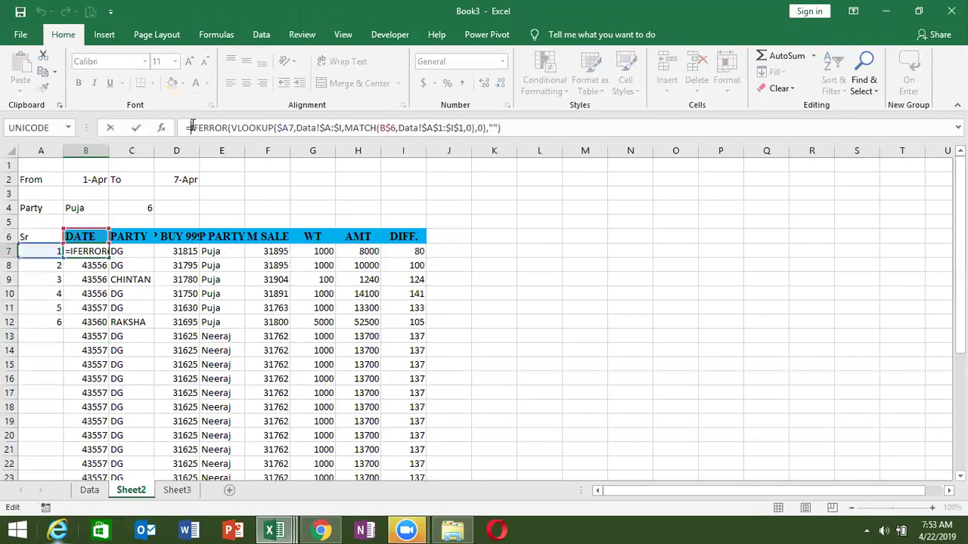
{"action": "type", "text": "xif"}
{"action": "key", "text": "Escape"}
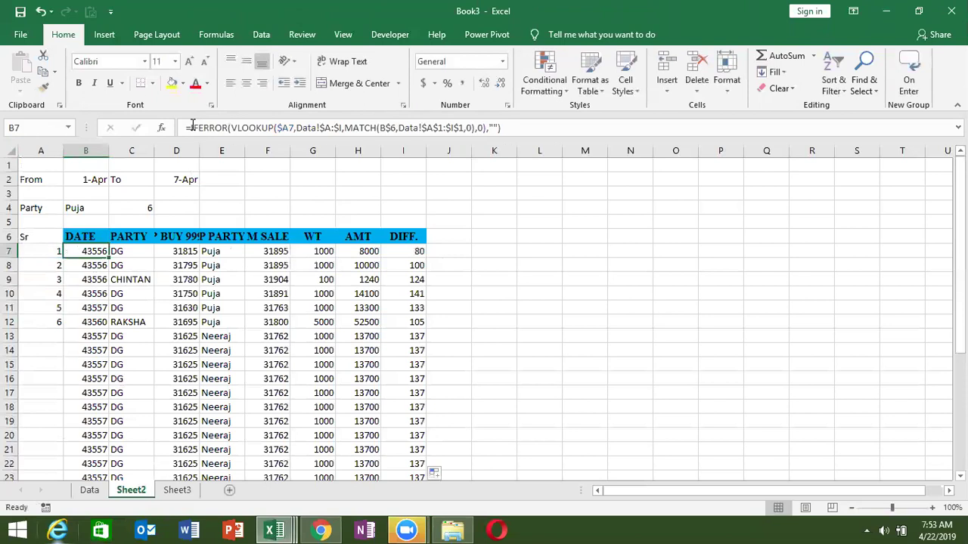
{"action": "left_click", "coordinate": [191, 127]}
{"action": "type", "text": "IF("}
{"action": "left_click", "coordinate": [51, 250]}
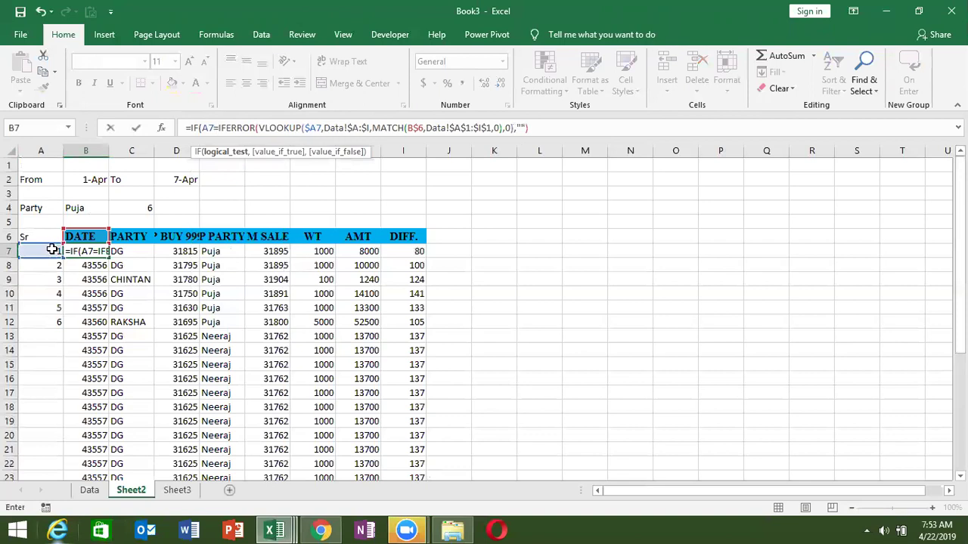
{"action": "key", "text": "Escape"}
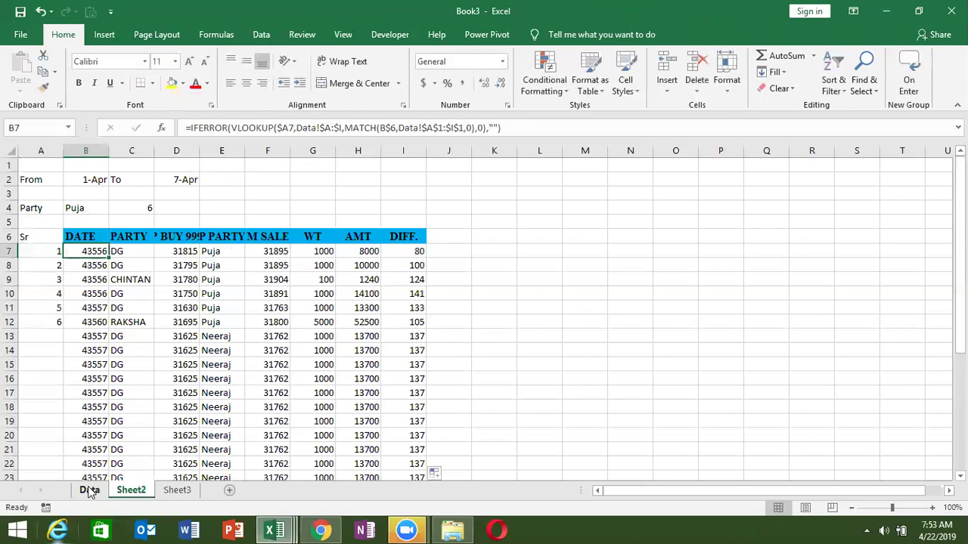
- Change the Data sheet's A2 ID formula to return FALSE instead of "" and fill it down column A
{"action": "left_click", "coordinate": [89, 491]}
{"action": "double_click", "coordinate": [56, 181]}
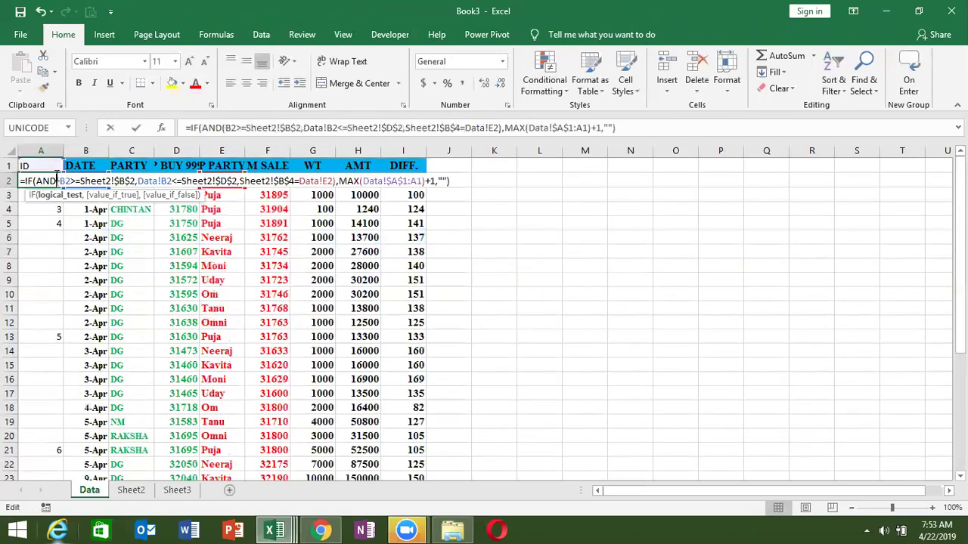
{"action": "left_click", "coordinate": [607, 128]}
{"action": "key", "text": "BackSpace"}
{"action": "key", "text": "BackSpace"}
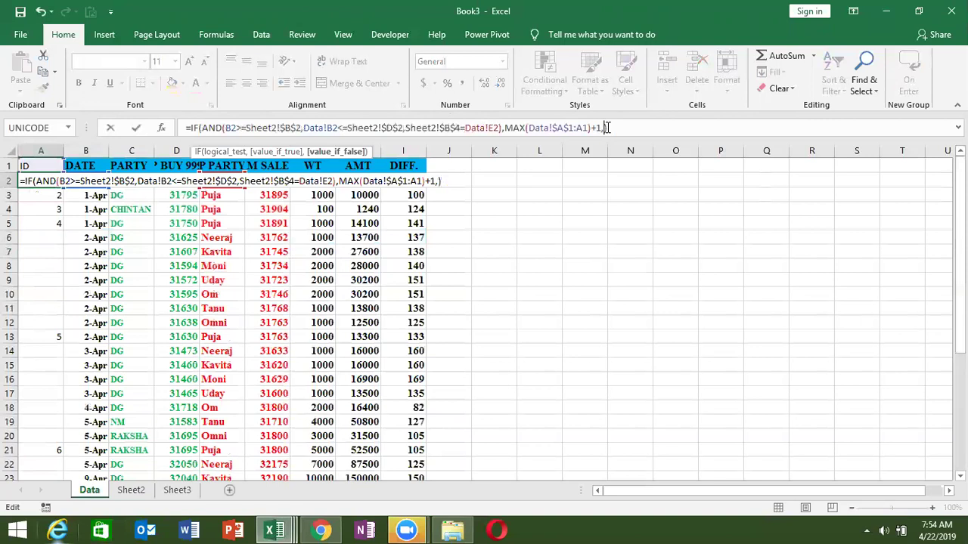
{"action": "type", "text": "fals"}
{"action": "key", "text": "Tab"}
{"action": "key", "text": "Return"}
{"action": "left_click", "coordinate": [56, 181]}
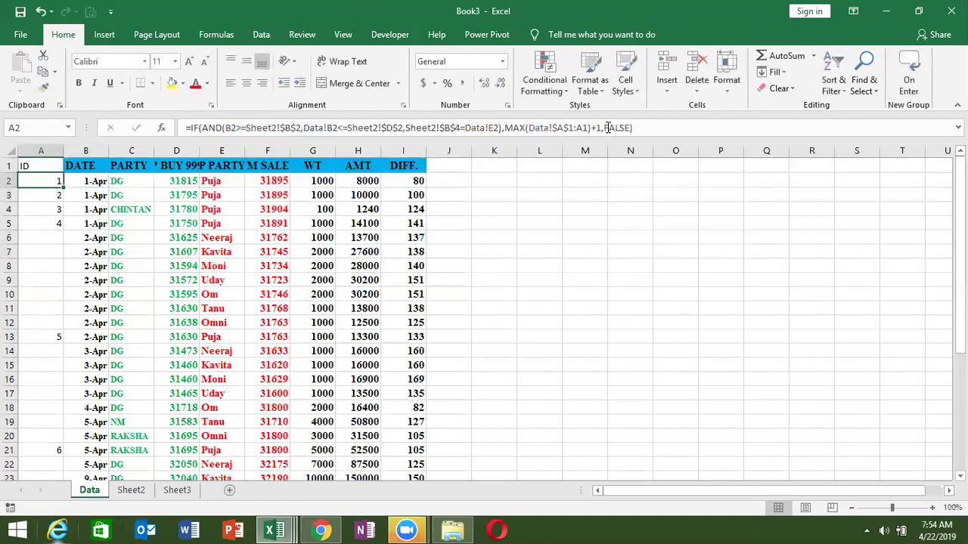
{"action": "double_click", "coordinate": [65, 188]}
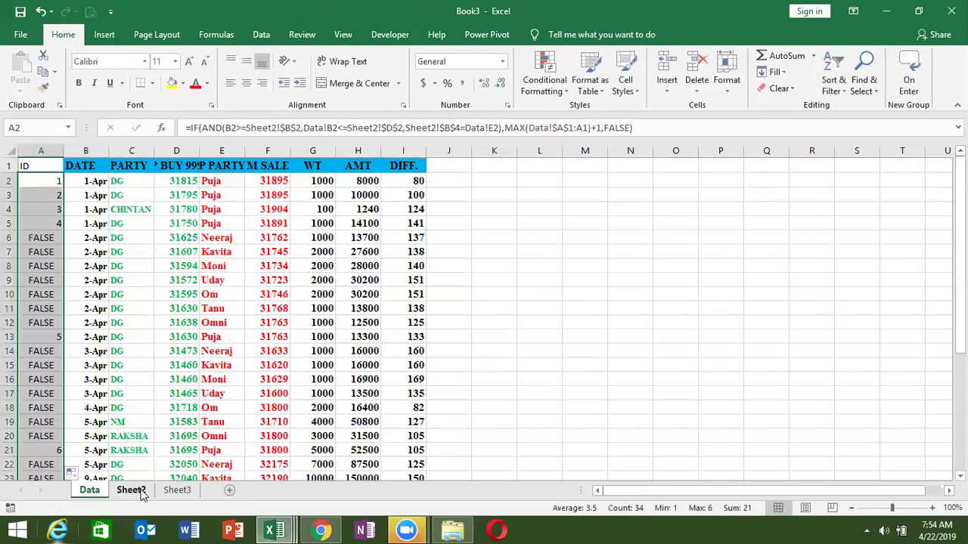
- Compare Sheet2 with the Data sheet to confirm only Puja's six rows are listed
{"action": "left_click", "coordinate": [142, 493]}
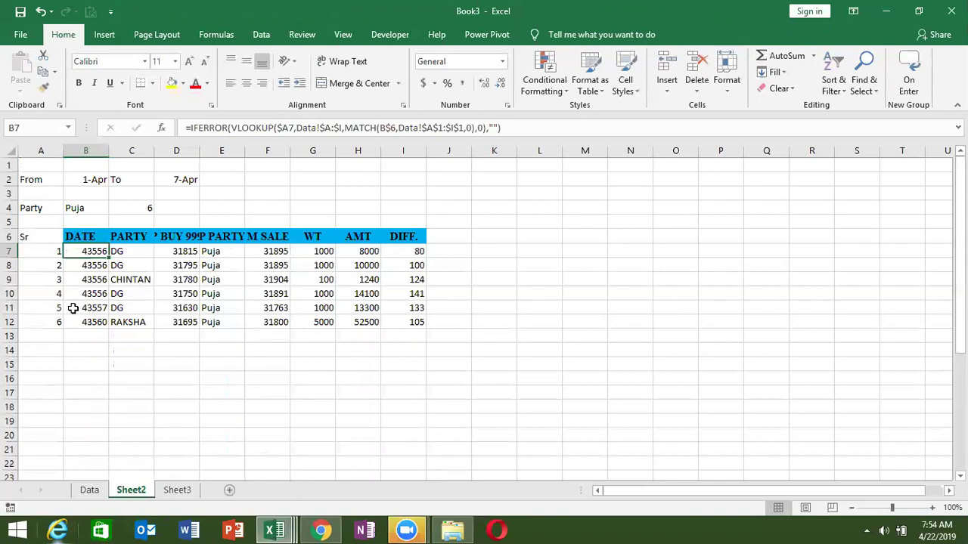
{"action": "left_click", "coordinate": [83, 205]}
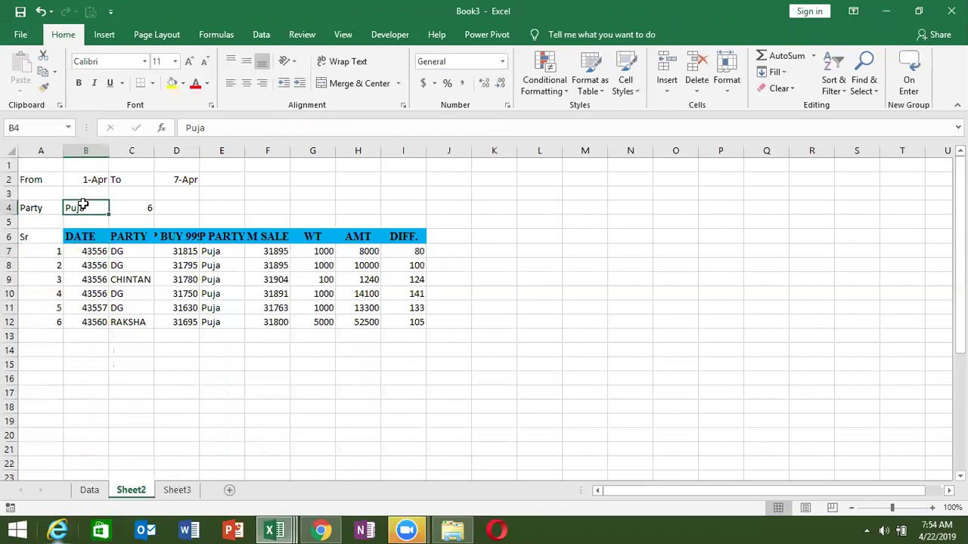
{"action": "left_click", "coordinate": [101, 493]}
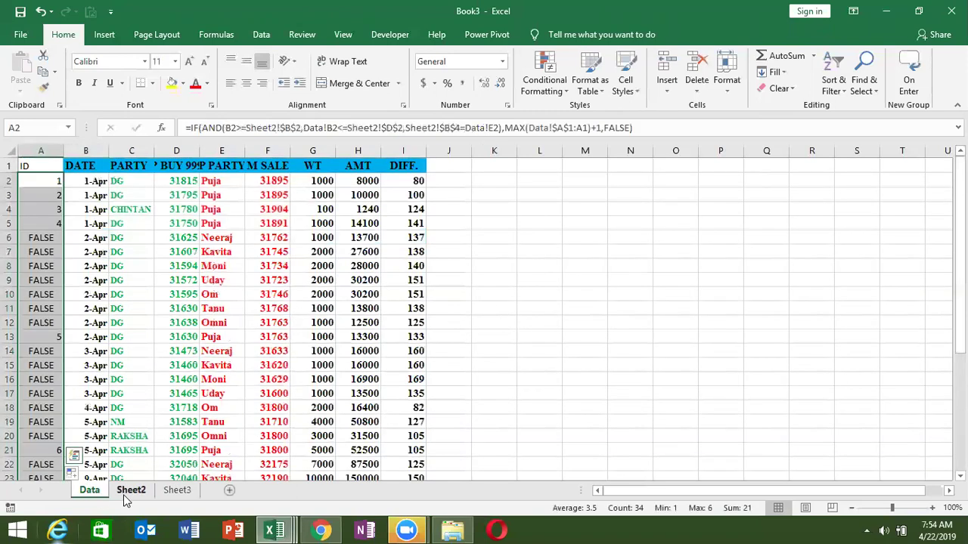
{"action": "left_click", "coordinate": [125, 492]}
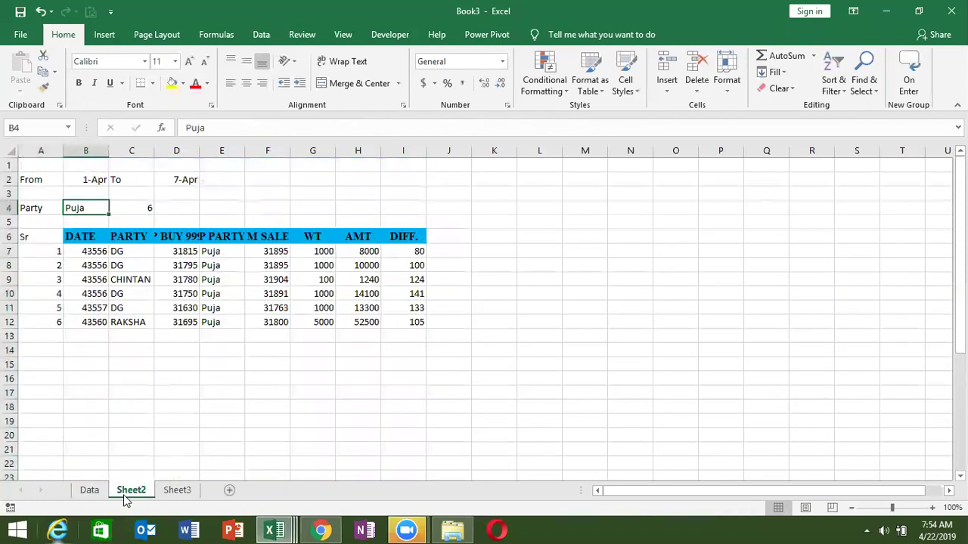
{"action": "left_click", "coordinate": [92, 492]}
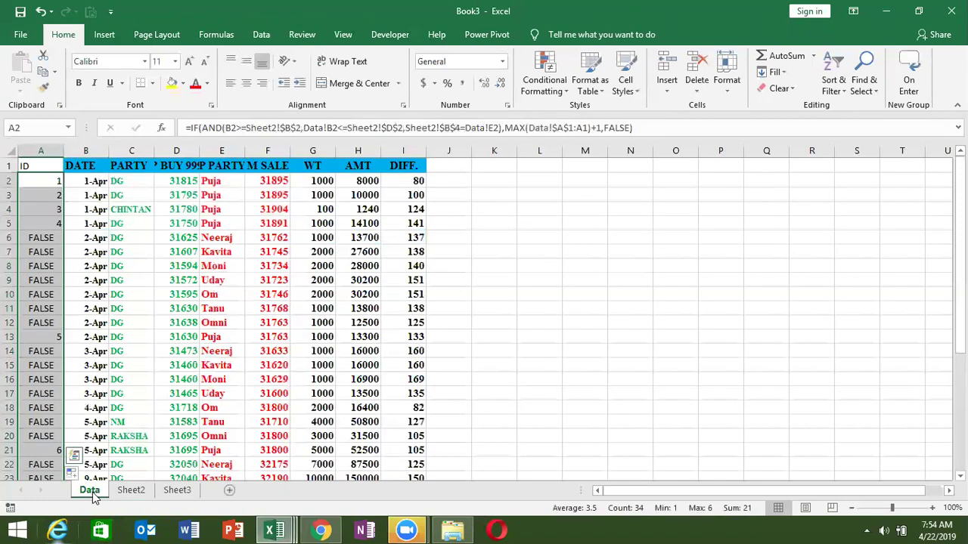
{"action": "left_click", "coordinate": [131, 491]}
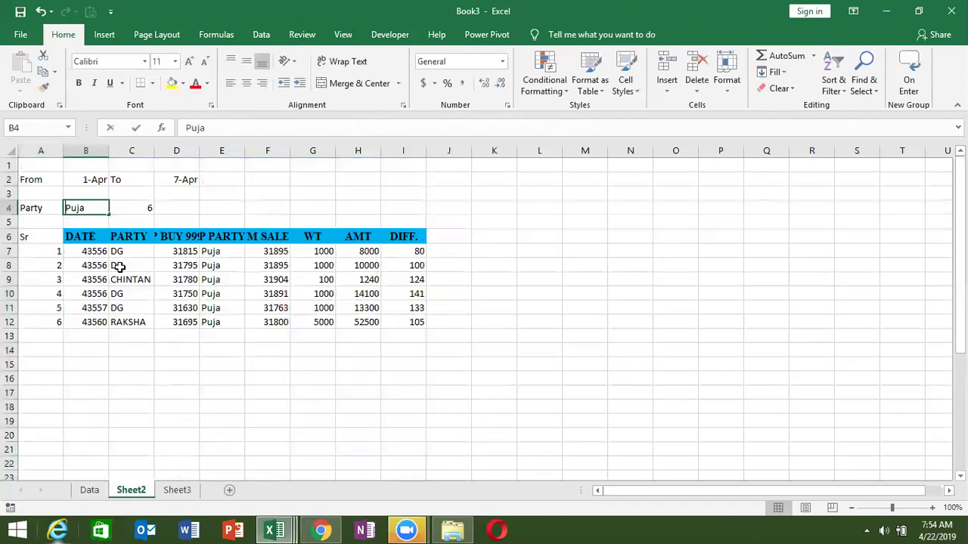
- Try Om and then Ravi as the party in B4
{"action": "type", "text": "On"}
{"action": "key", "text": "BackSpace"}
{"action": "type", "text": "m"}
{"action": "key", "text": "Return"}
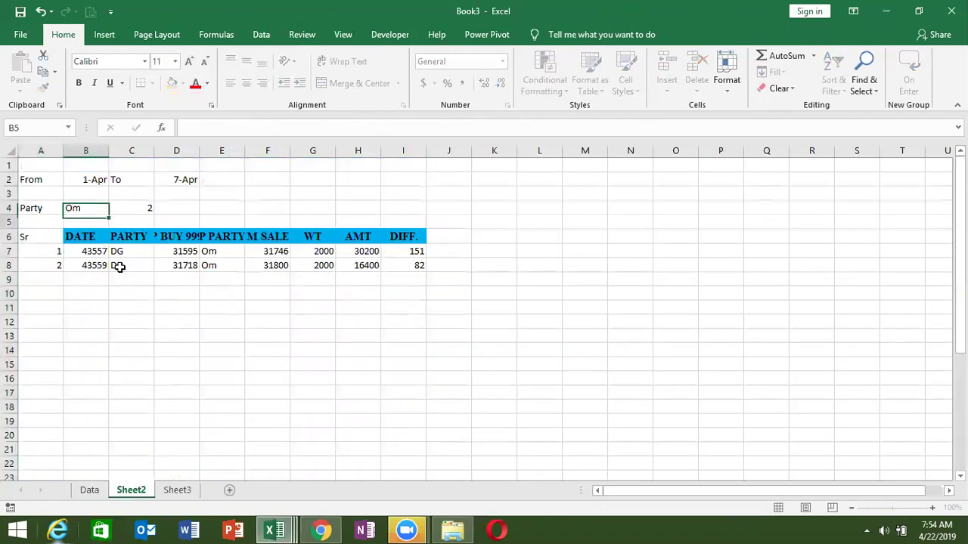
{"action": "key", "text": "Up"}
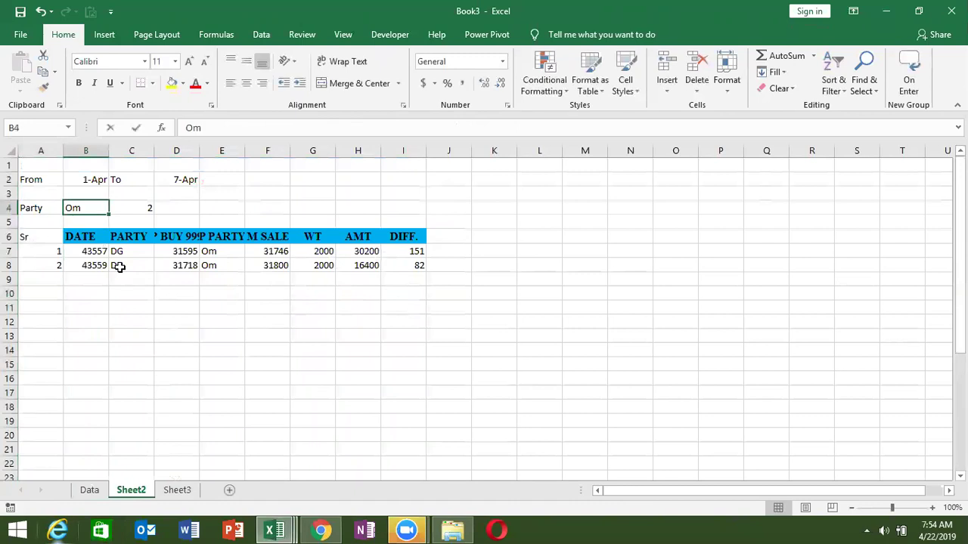
{"action": "type", "text": "Ravi"}
{"action": "key", "text": "Return"}
{"action": "key", "text": "Up"}
- Set the party in B4 to Neeraj so the report lists his three records
{"action": "type", "text": "O"}
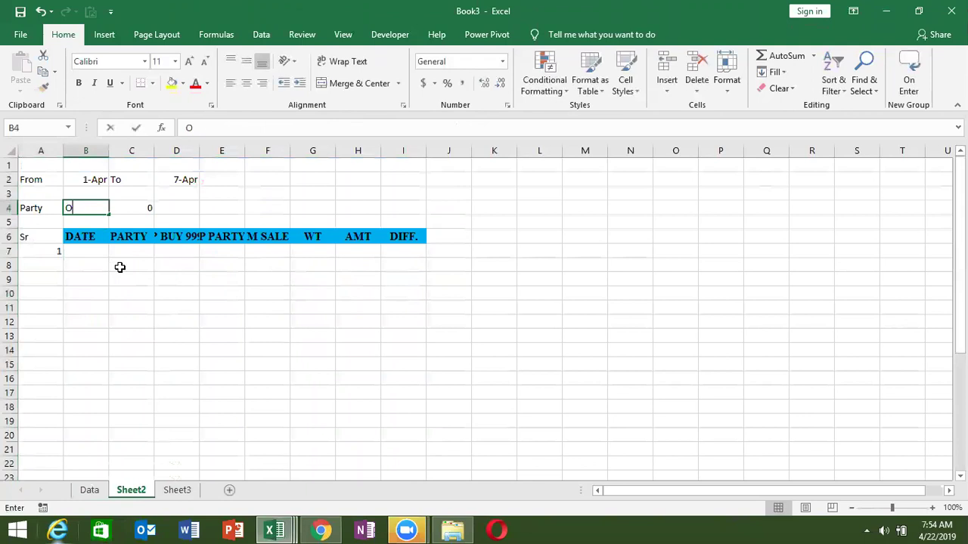
{"action": "key", "text": "BackSpace"}
{"action": "type", "text": "Neeraj"}
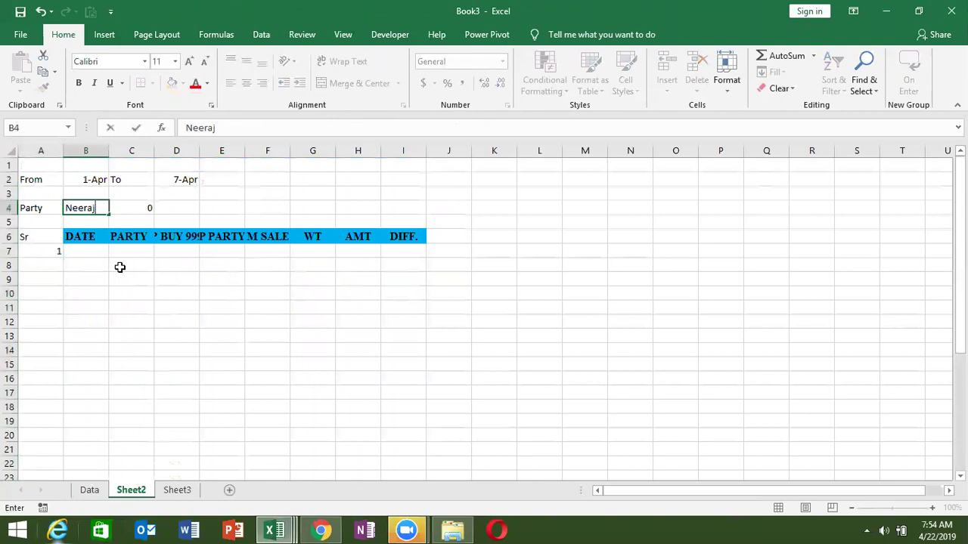
{"action": "key", "text": "Return"}
{"action": "key", "text": "Up"}
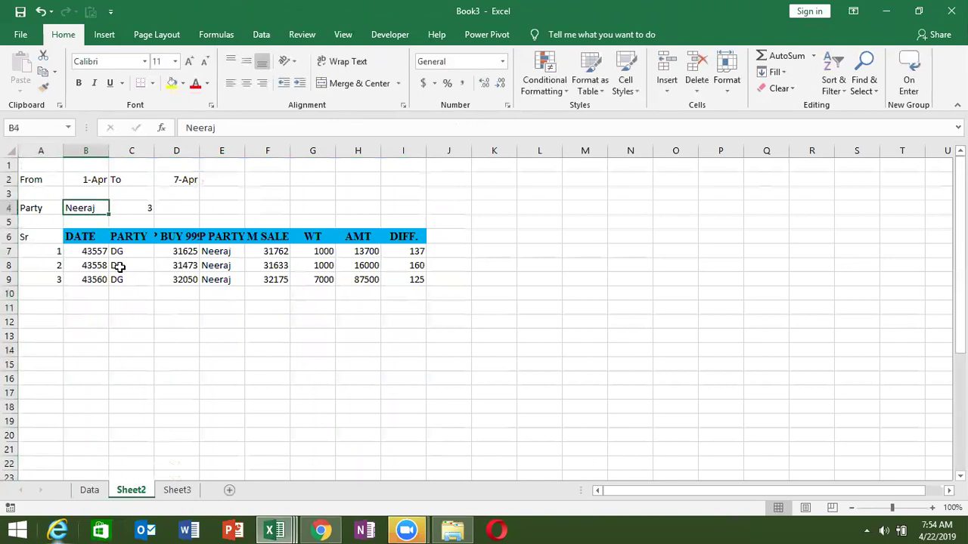
{"action": "key", "text": "Up"}
{"action": "key", "text": "Up"}
{"action": "key", "text": "Right"}
{"action": "key", "text": "Right"}
- Change the From date in B2 to 4/8 (8-Apr) and check C4's COUNTIFS result of 1
{"action": "key", "text": "Left"}
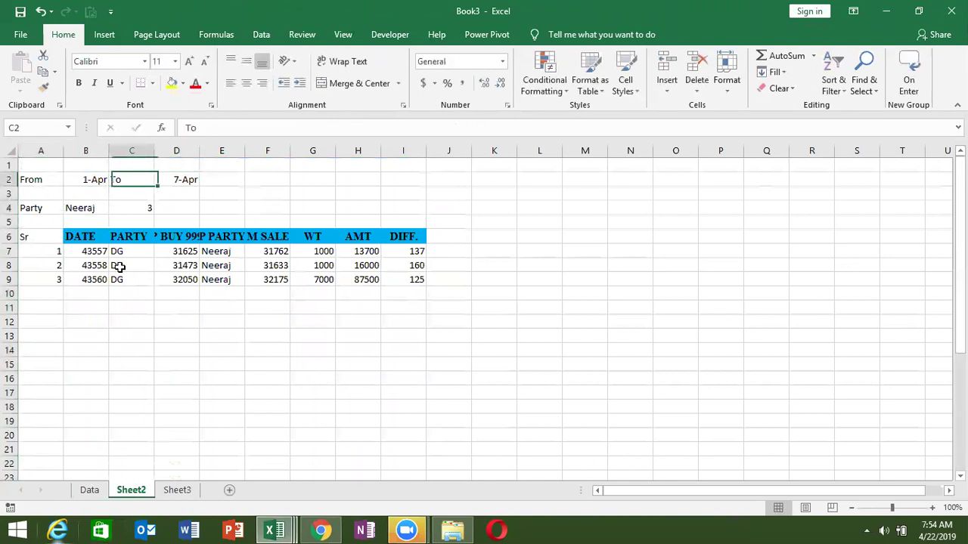
{"action": "key", "text": "Left"}
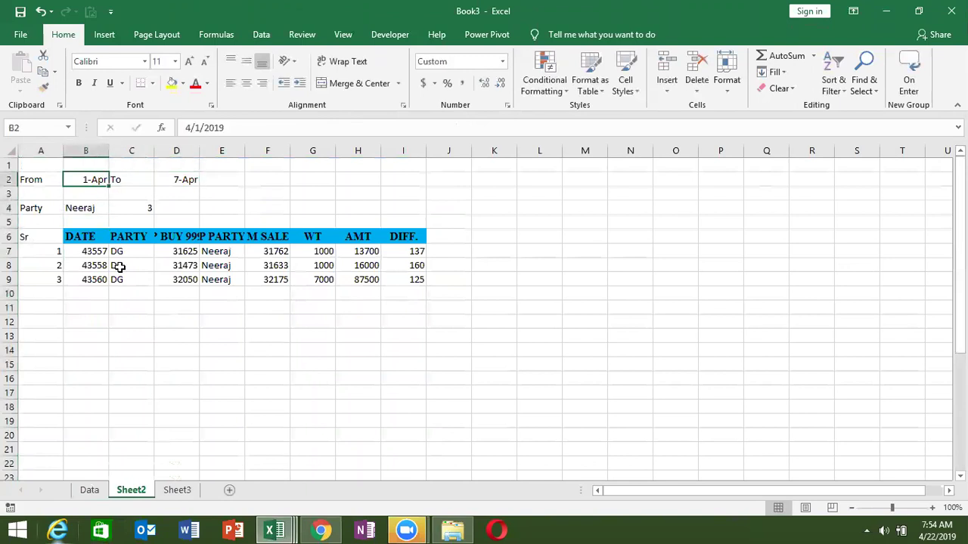
{"action": "type", "text": "4/8"}
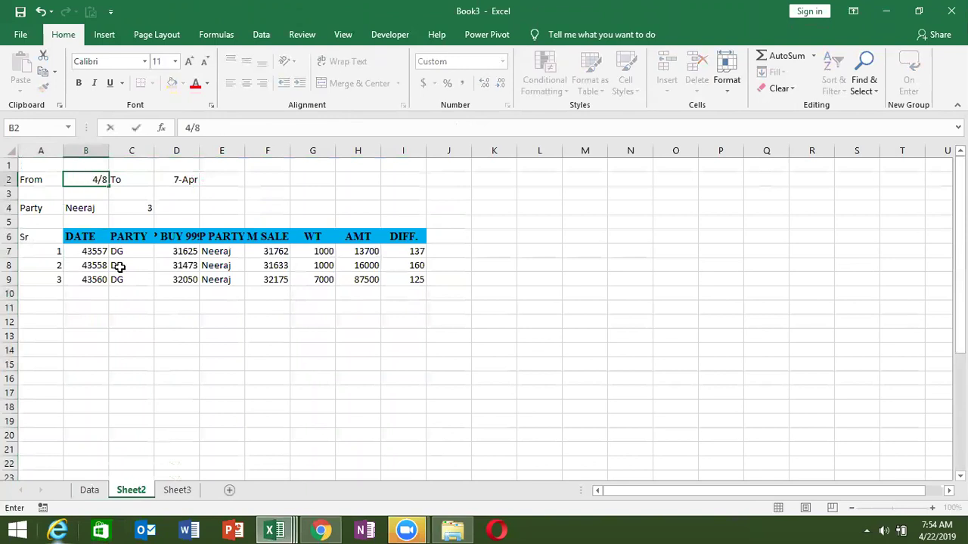
{"action": "key", "text": "Return"}
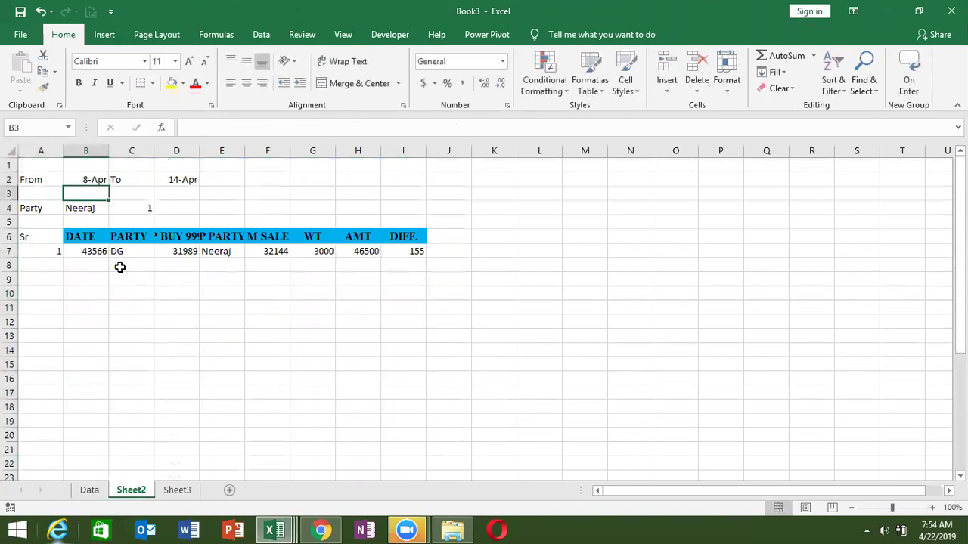
{"action": "key", "text": "Right"}
{"action": "key", "text": "Down"}
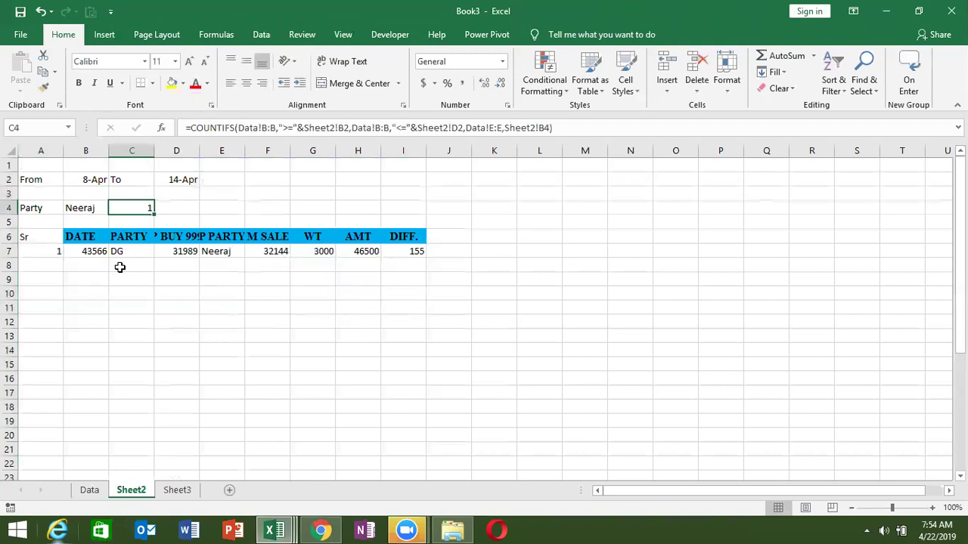